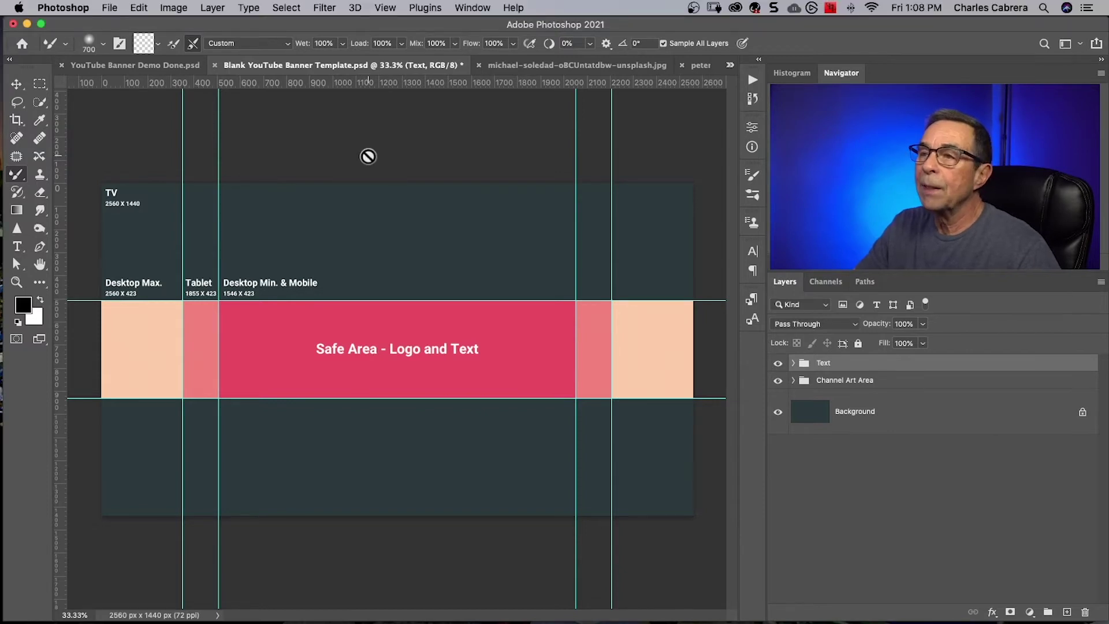
Add a New Guide Layout with 3 columns to divide the banner template.
left_click(383, 8)
left_click(407, 443)
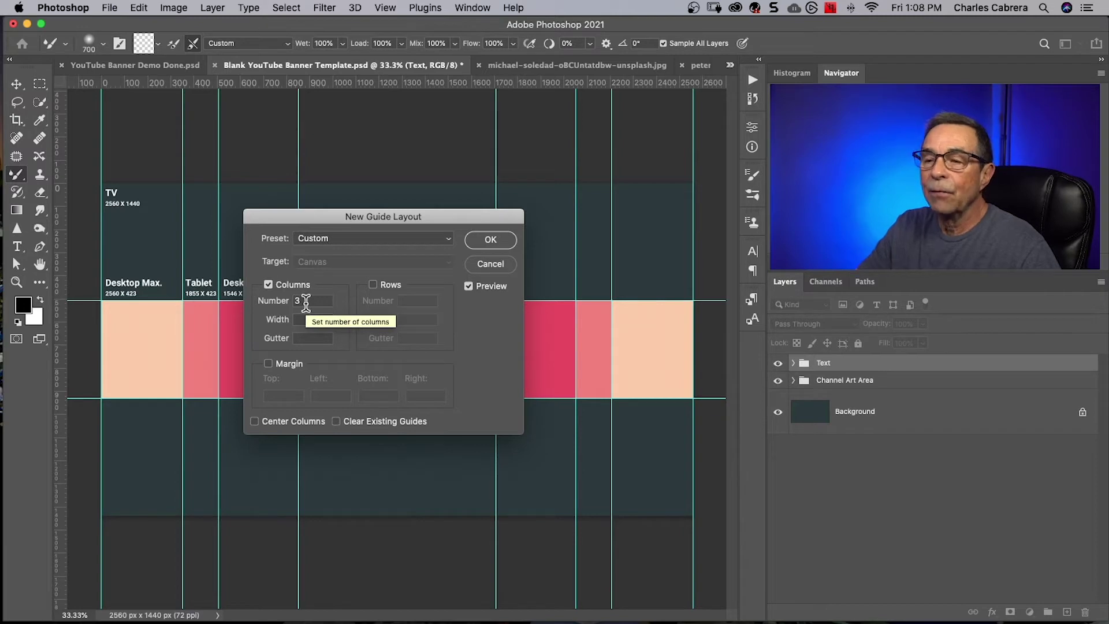
left_click(489, 244)
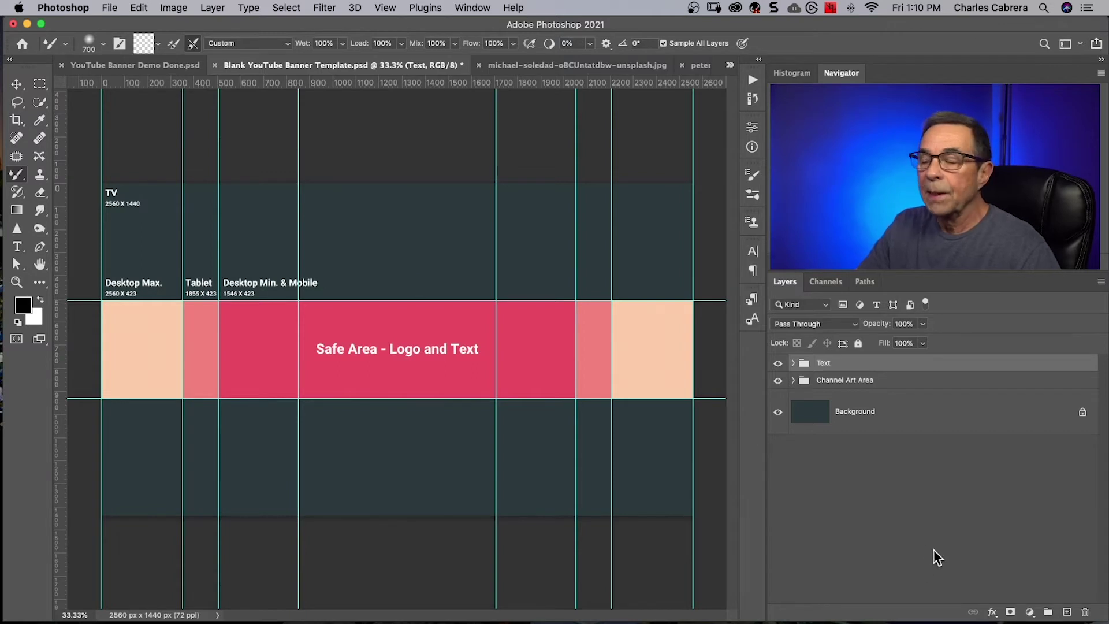
On a new layer, fill a rectangular selection of the left third with black.
left_click(1067, 612)
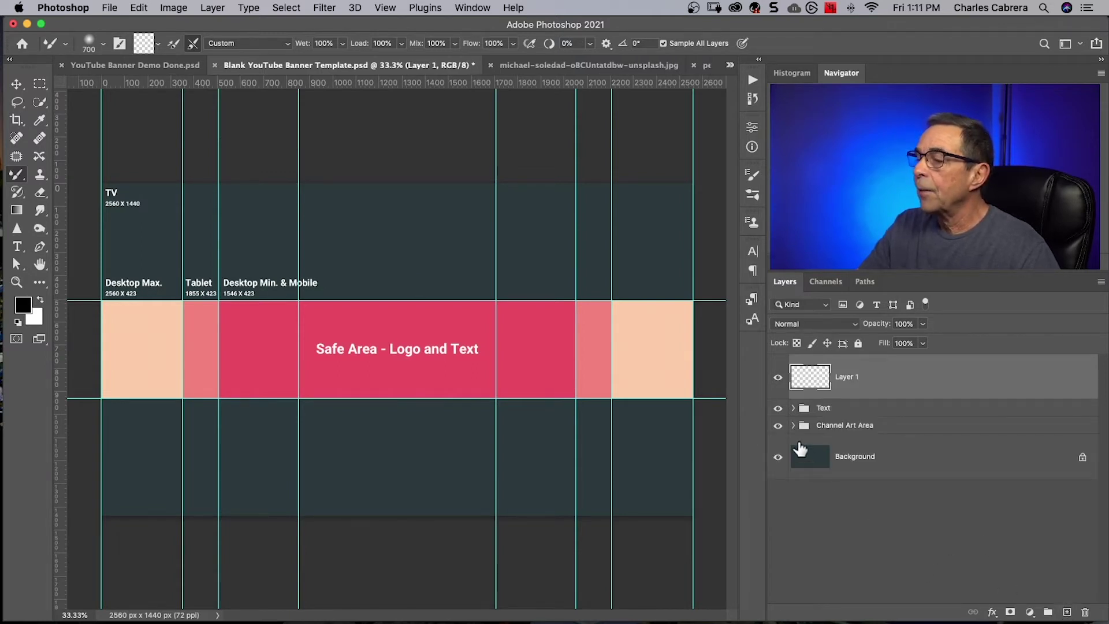
left_click(38, 84)
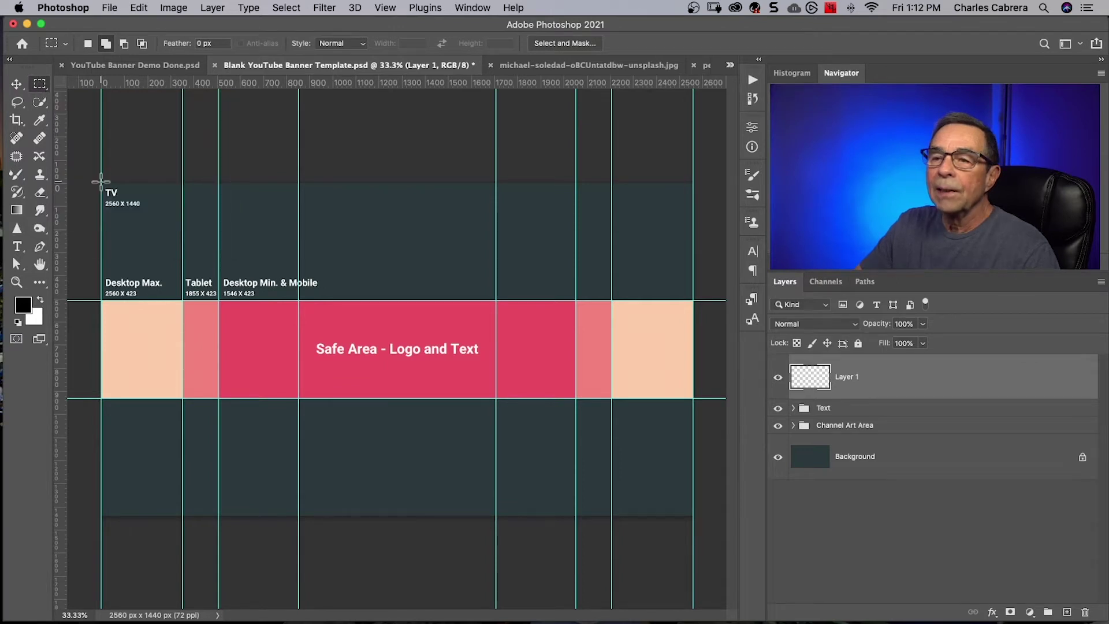
left_click_drag(101, 183, 298, 515)
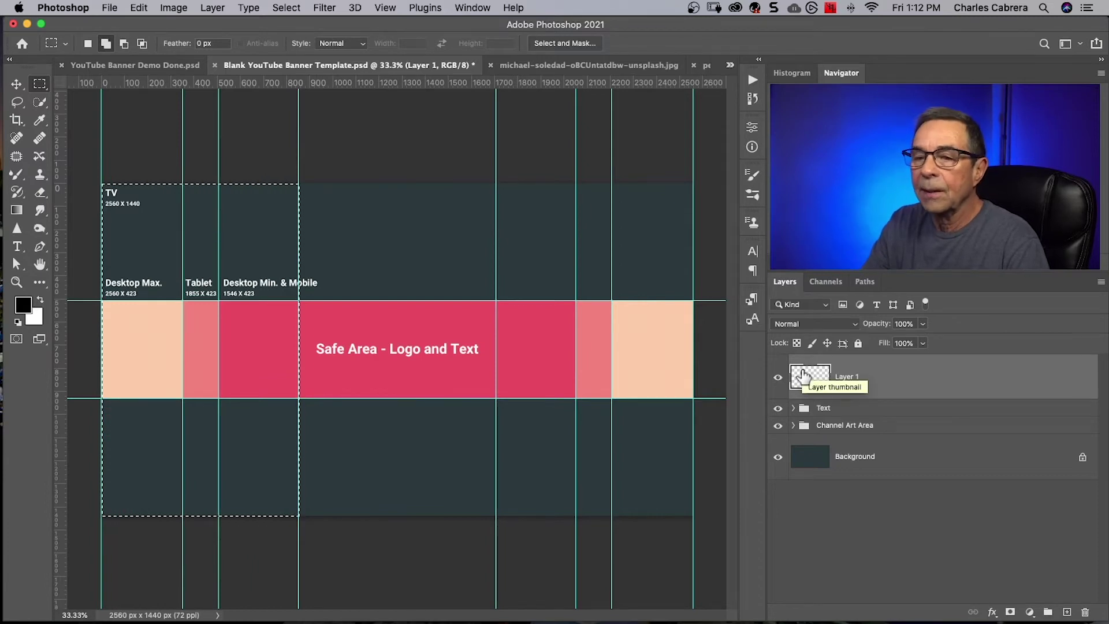
left_click(137, 9)
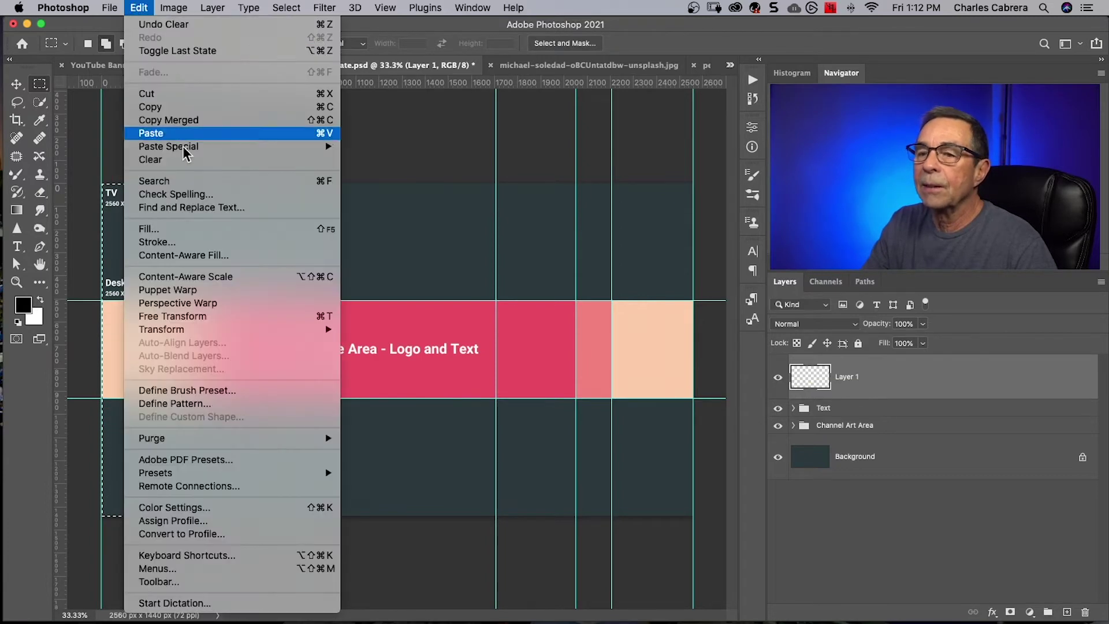
left_click(144, 229)
left_click(425, 185)
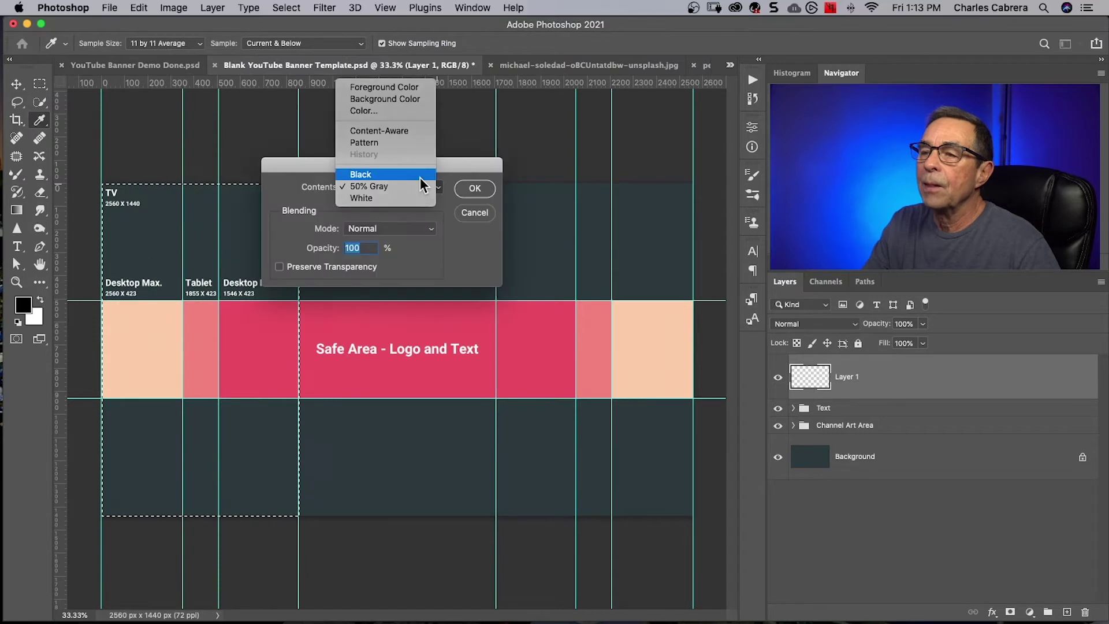
left_click(421, 177)
left_click(472, 188)
key("m")
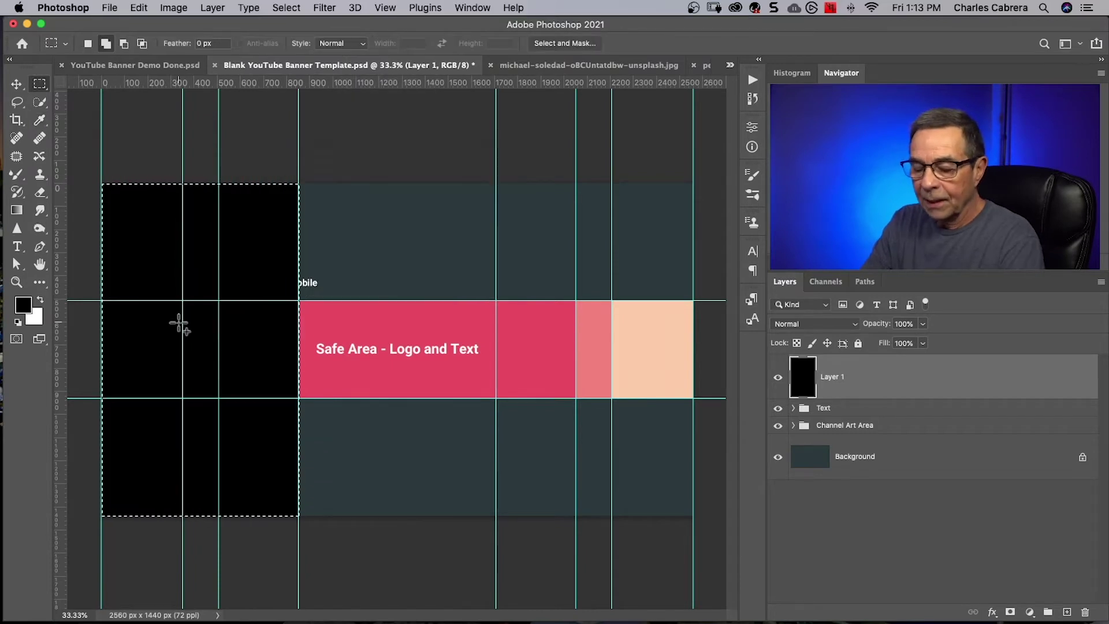
key("super+d")
Rename the black layer to 'Left Side'.
double_click(832, 376)
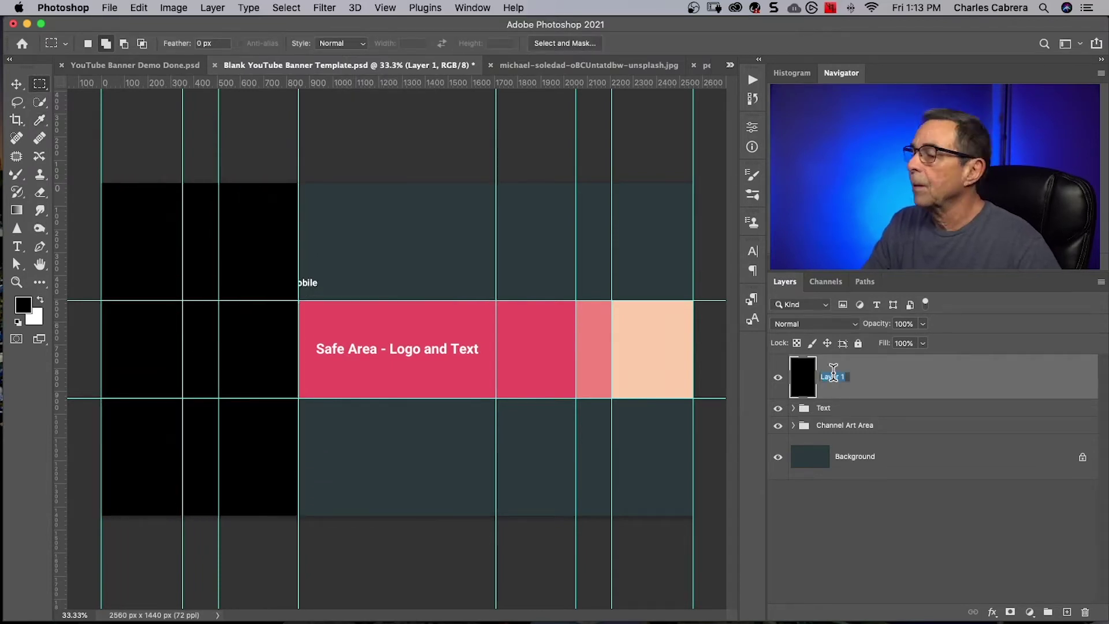
type("Le")
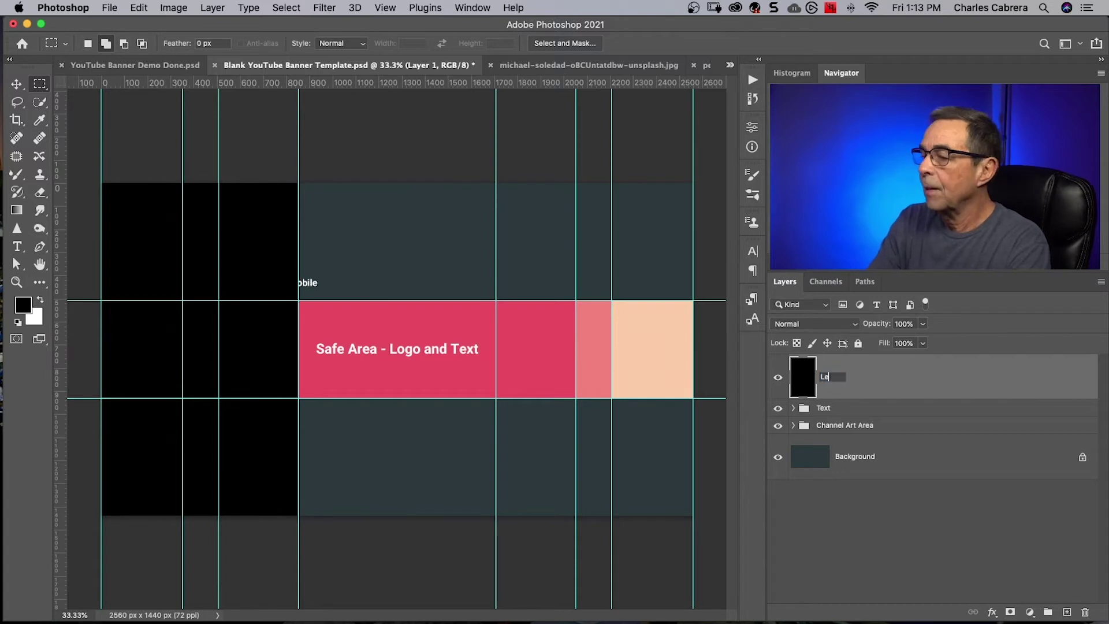
type("ft Side")
key("Return")
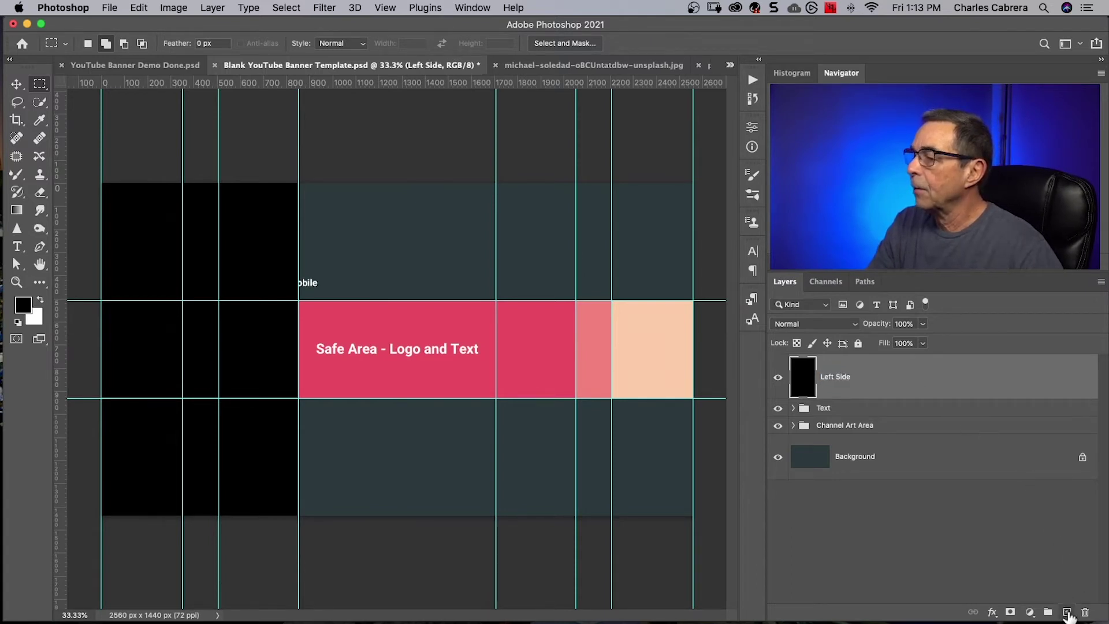
On a new layer, fill the centre third of the banner with white.
left_click(1067, 612)
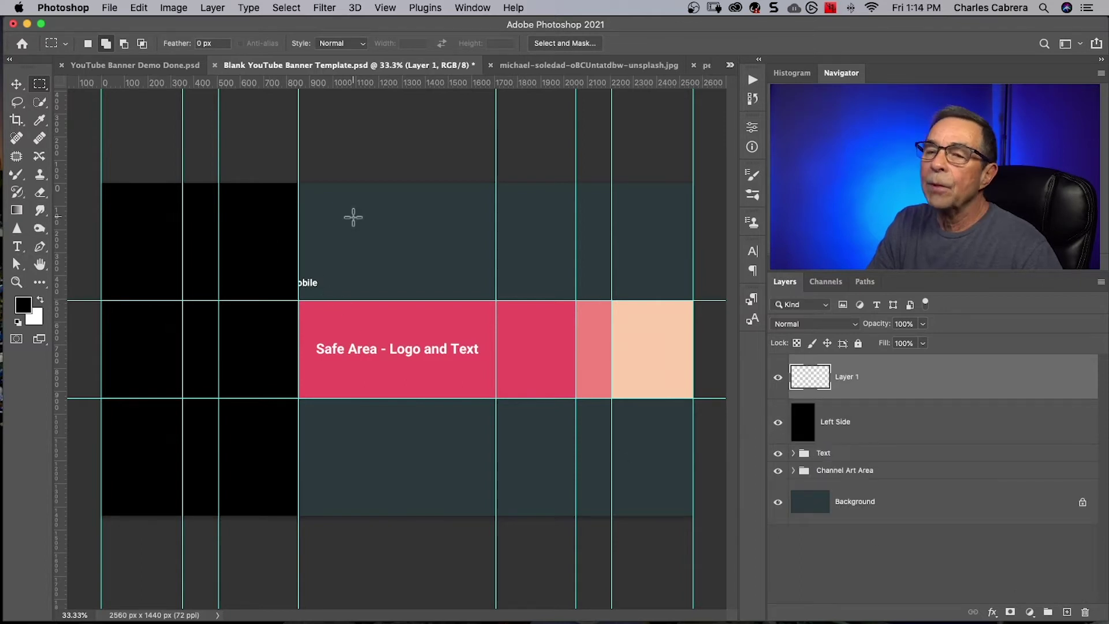
left_click_drag(298, 183, 495, 514)
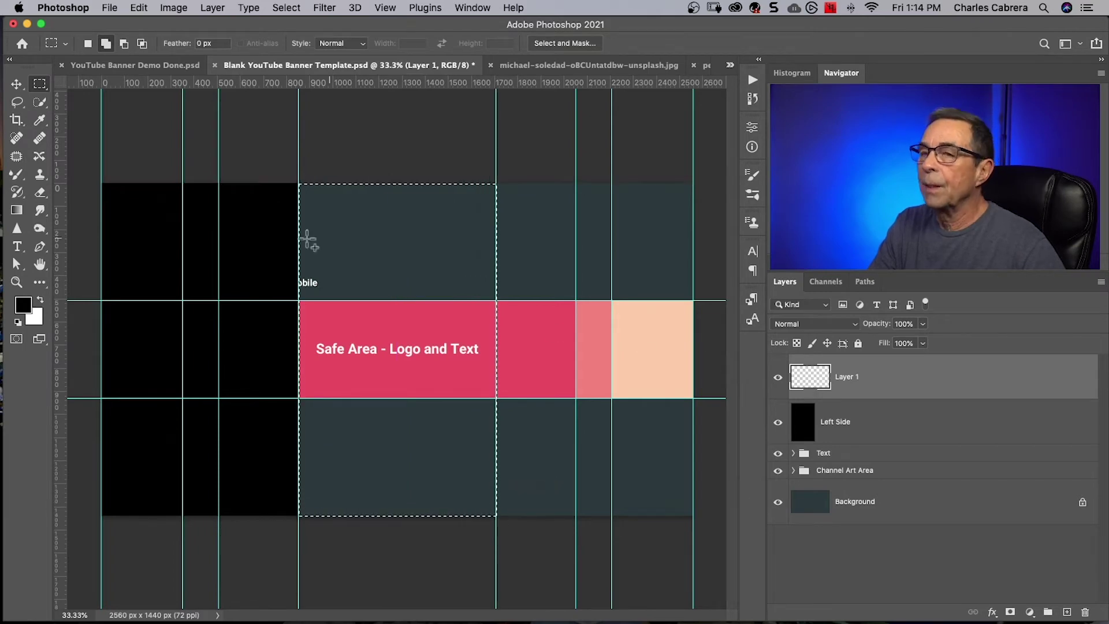
left_click(139, 8)
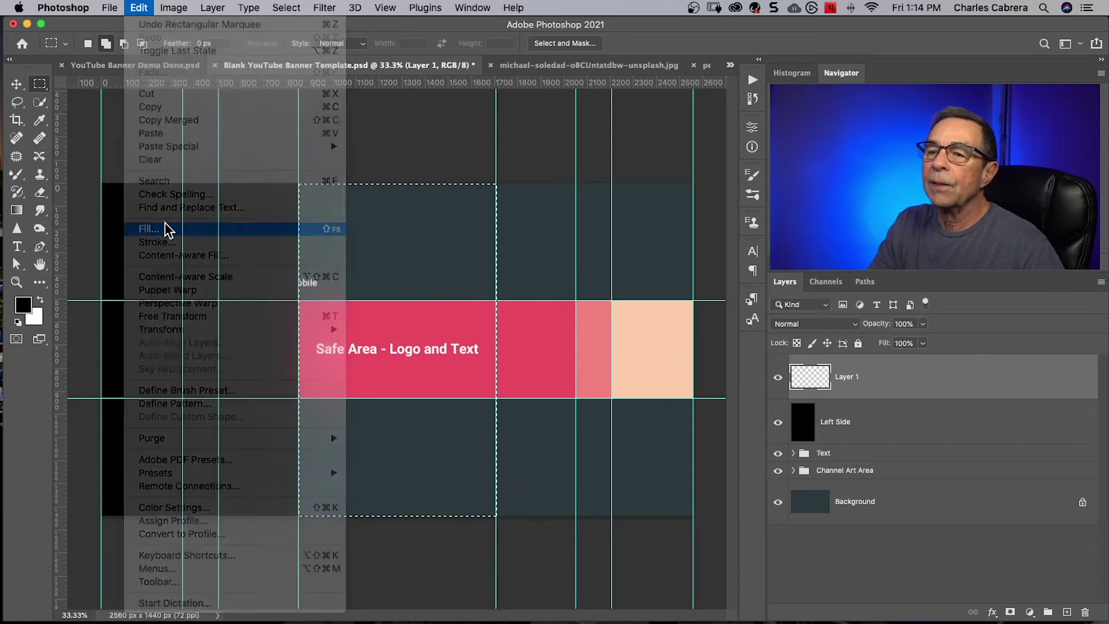
left_click(163, 227)
left_click(422, 187)
left_click(425, 213)
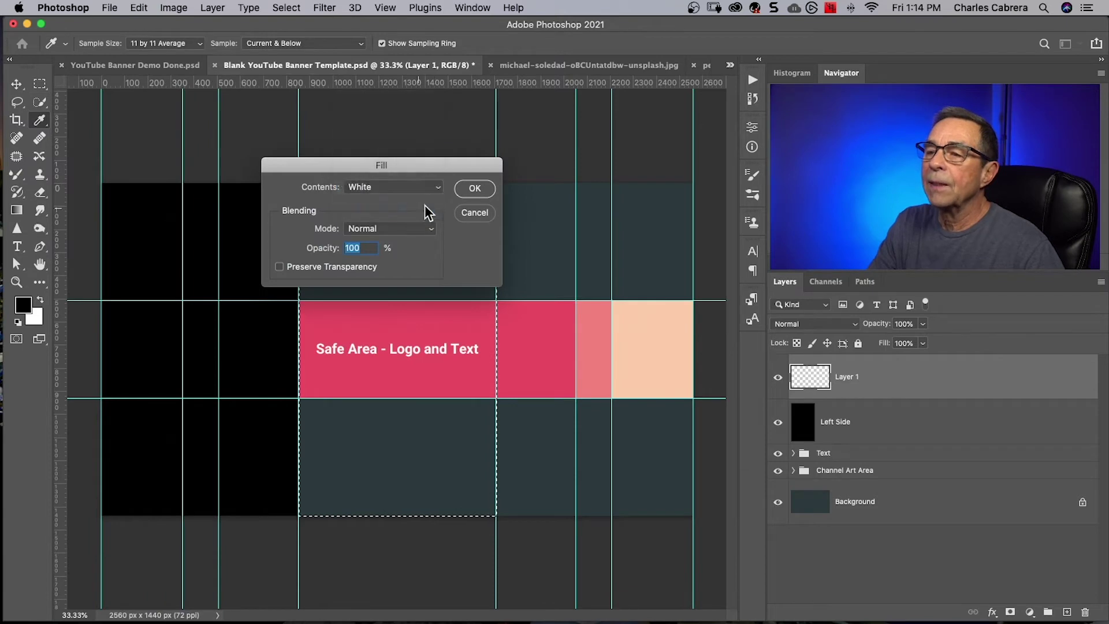
left_click(475, 189)
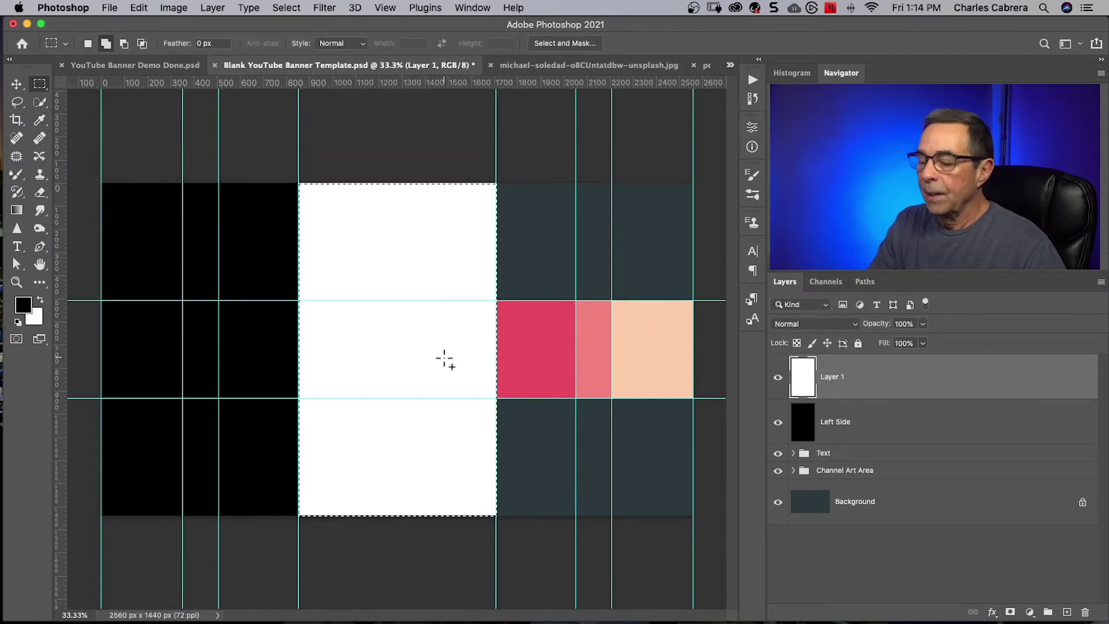
key("super+d")
On another new layer, fill the right third with 50% Gray.
left_click(1066, 612)
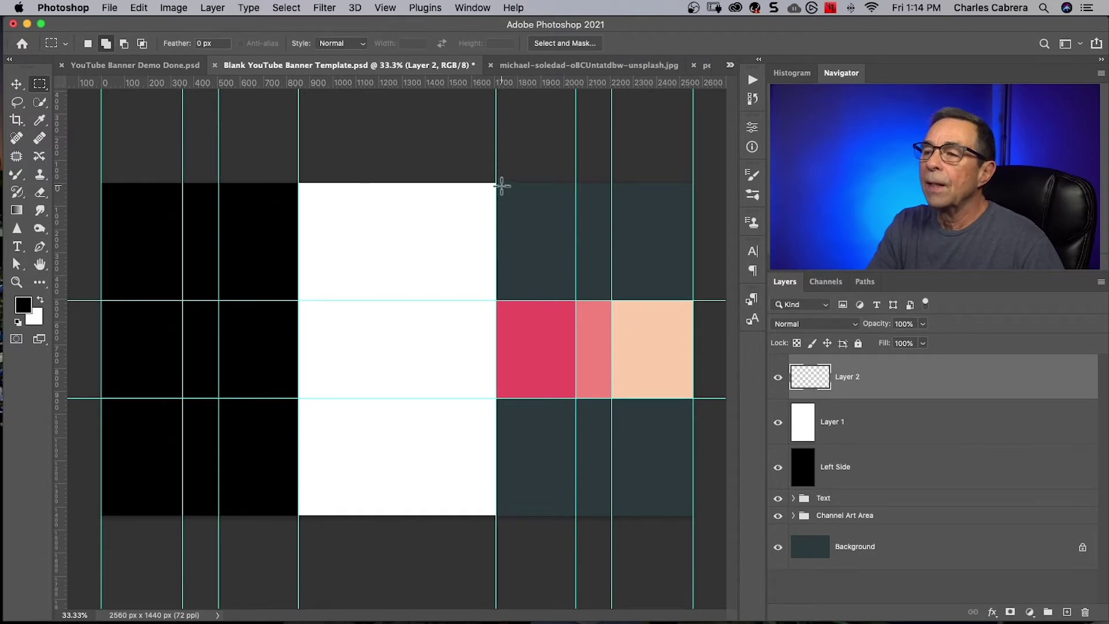
left_click_drag(496, 183, 691, 516)
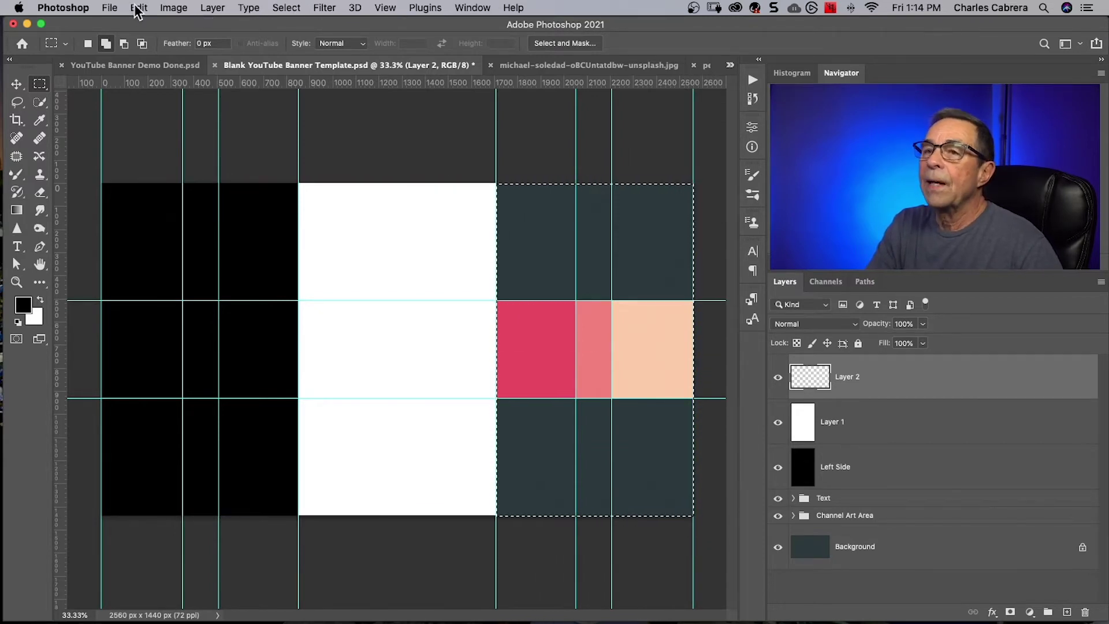
left_click(139, 7)
left_click(175, 230)
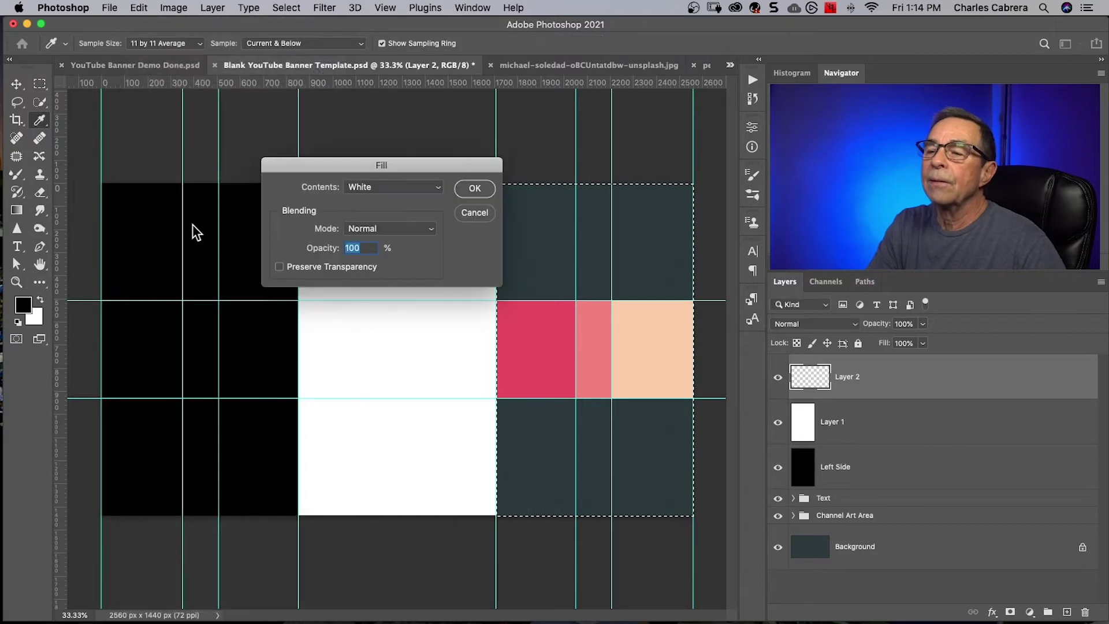
left_click(404, 196)
left_click(398, 173)
left_click(460, 183)
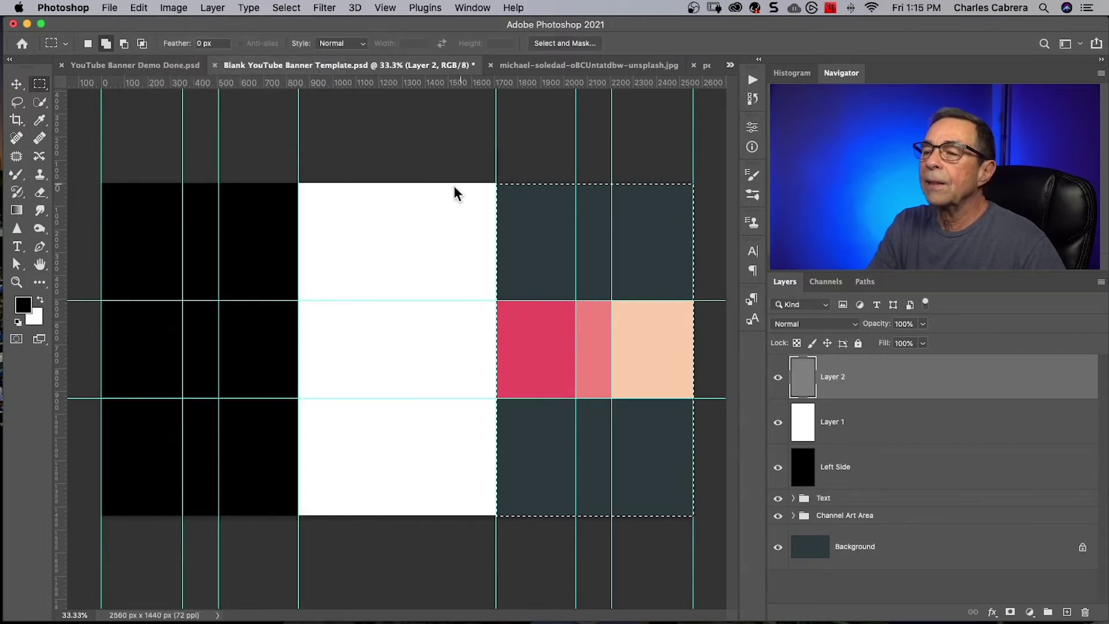
key("super+d")
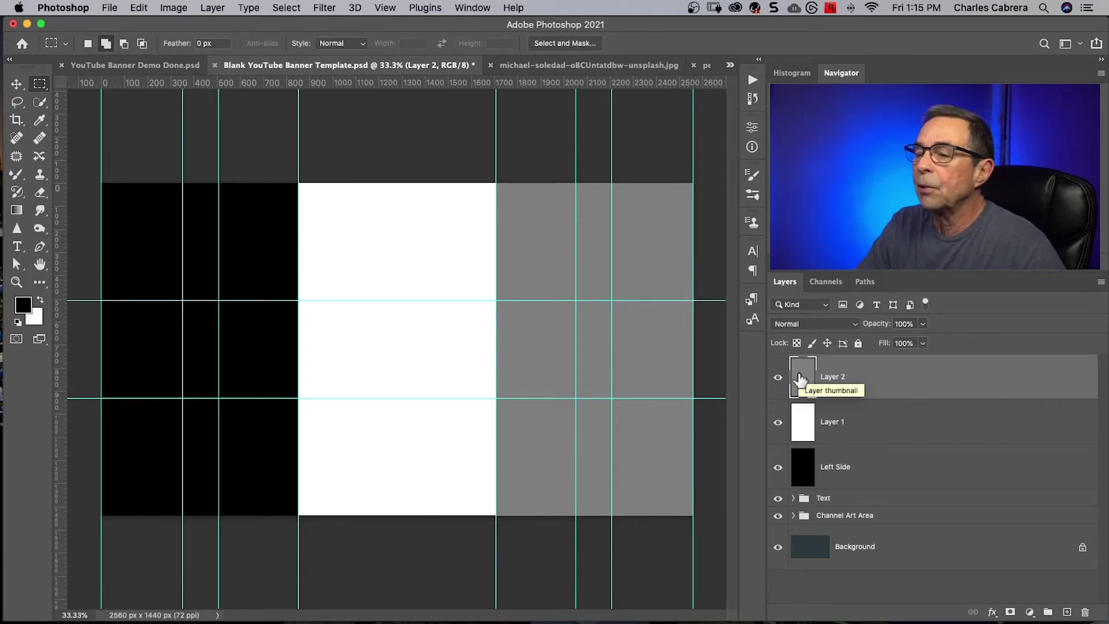
key("super+minus")
Rename the white layer 'Center' and the gray layer 'Right Side'.
double_click(832, 422)
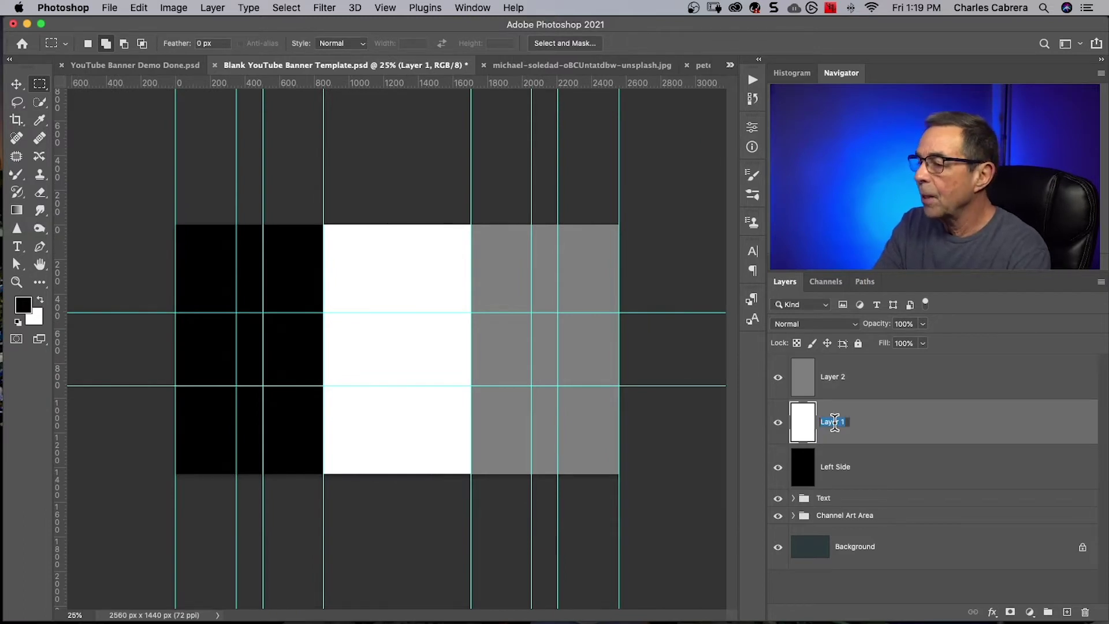
type("Cent")
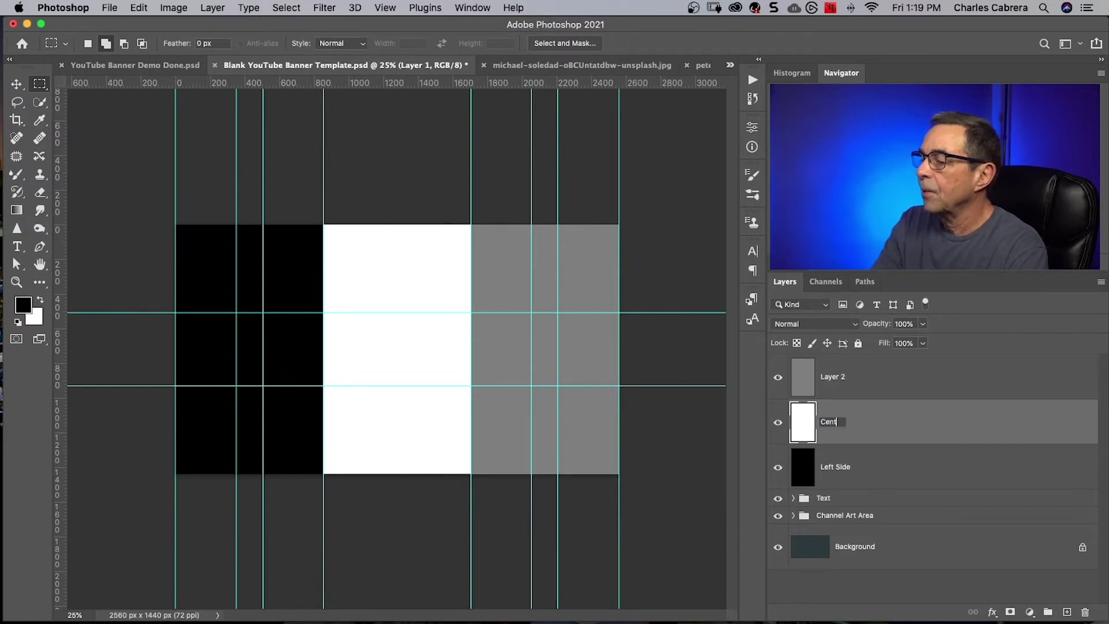
type("er")
key("shift+Tab")
type("Right")
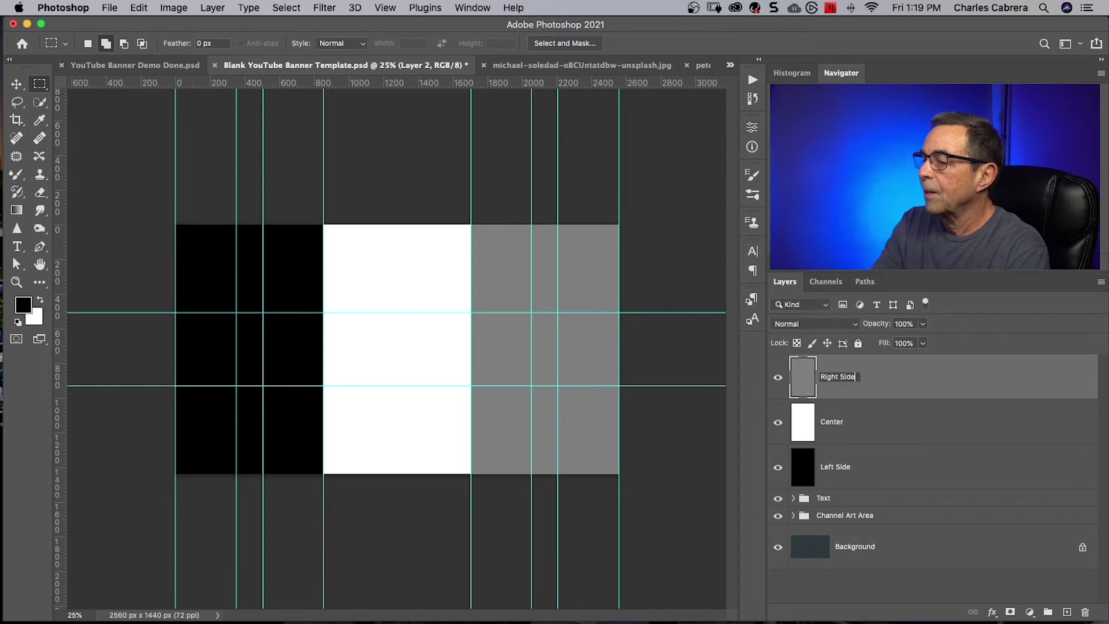
left_click(880, 472)
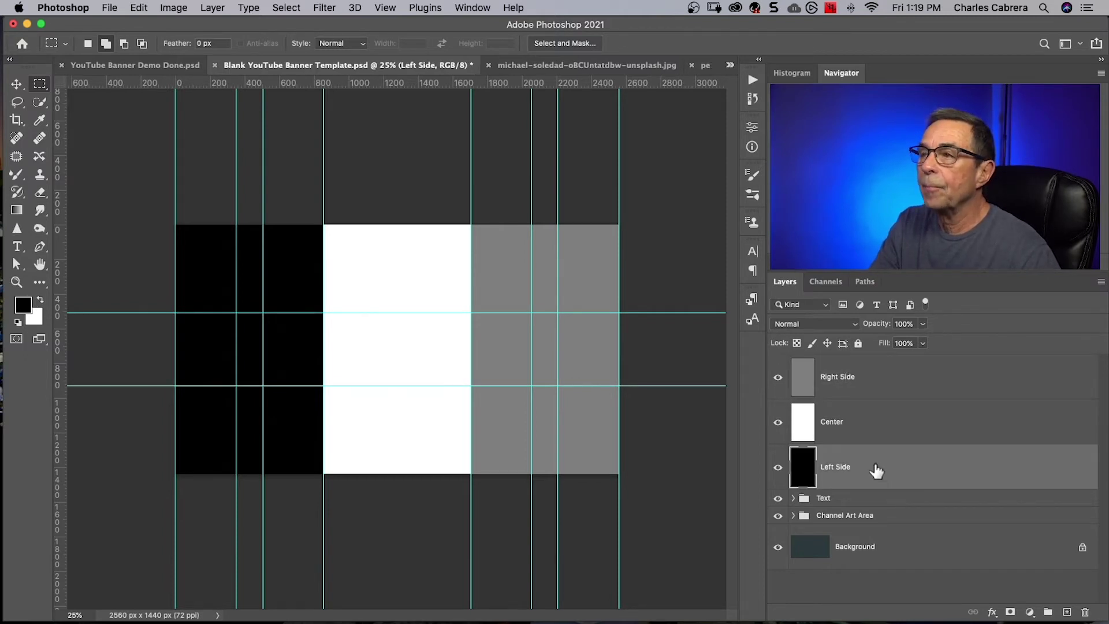
key("ctrl+Tab")
key("ctrl+Tab")
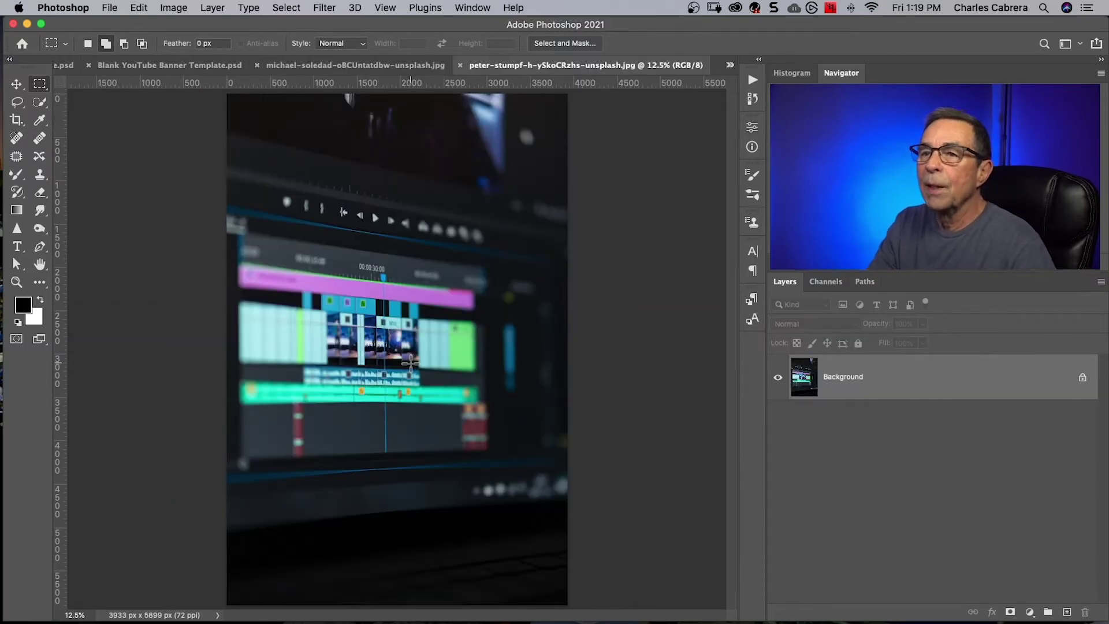
Move the editing-timeline photo into the banner and name its layer 'Left Image'.
key("v")
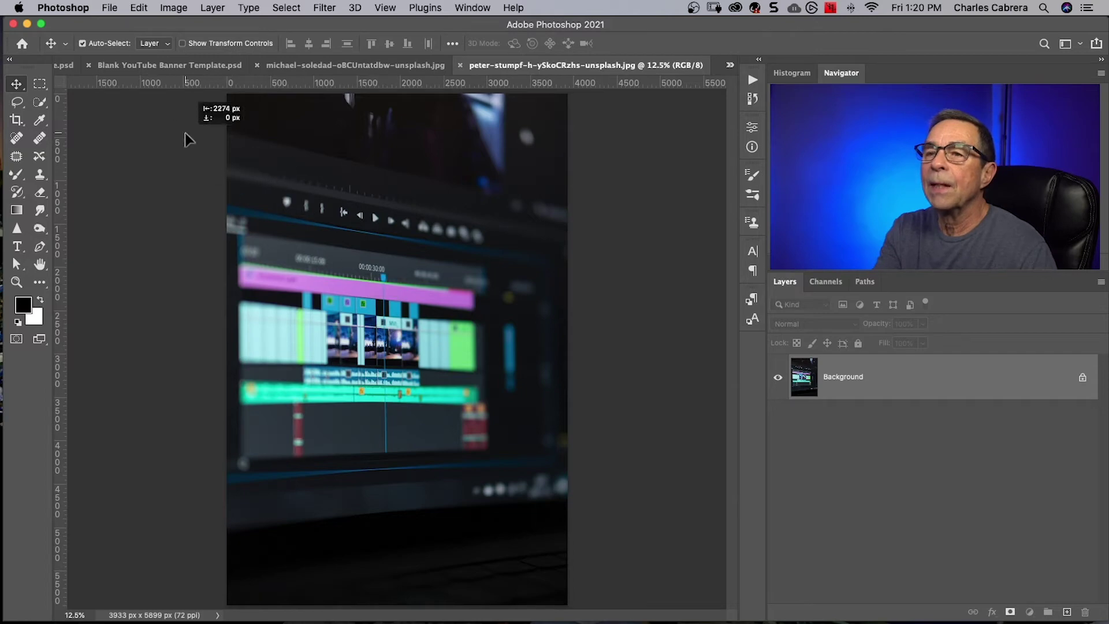
left_click(146, 68)
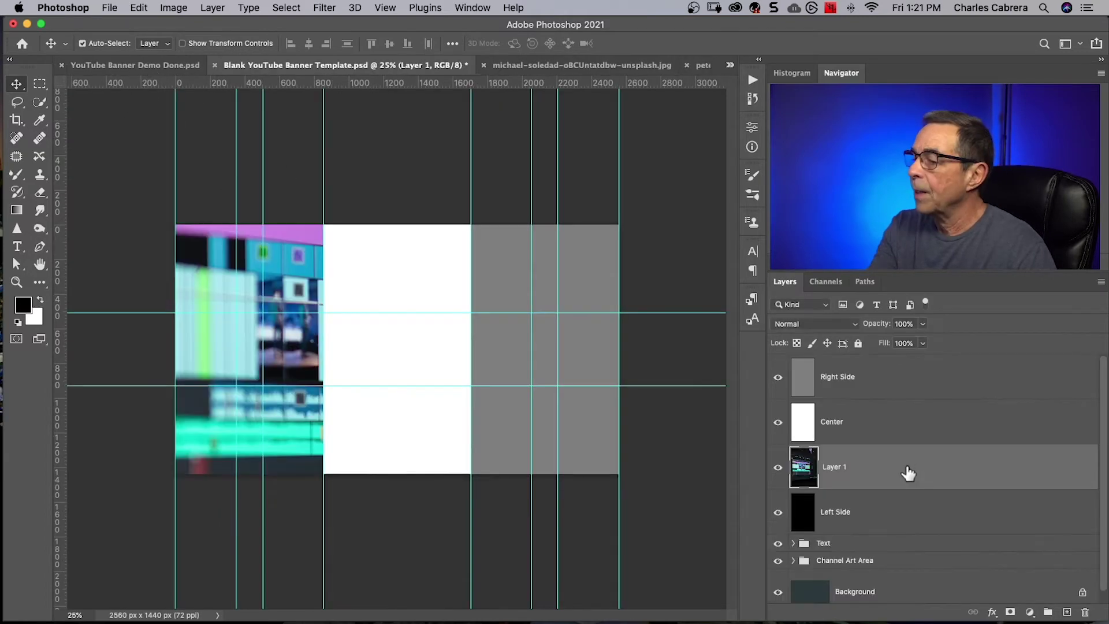
double_click(875, 465)
type("Left")
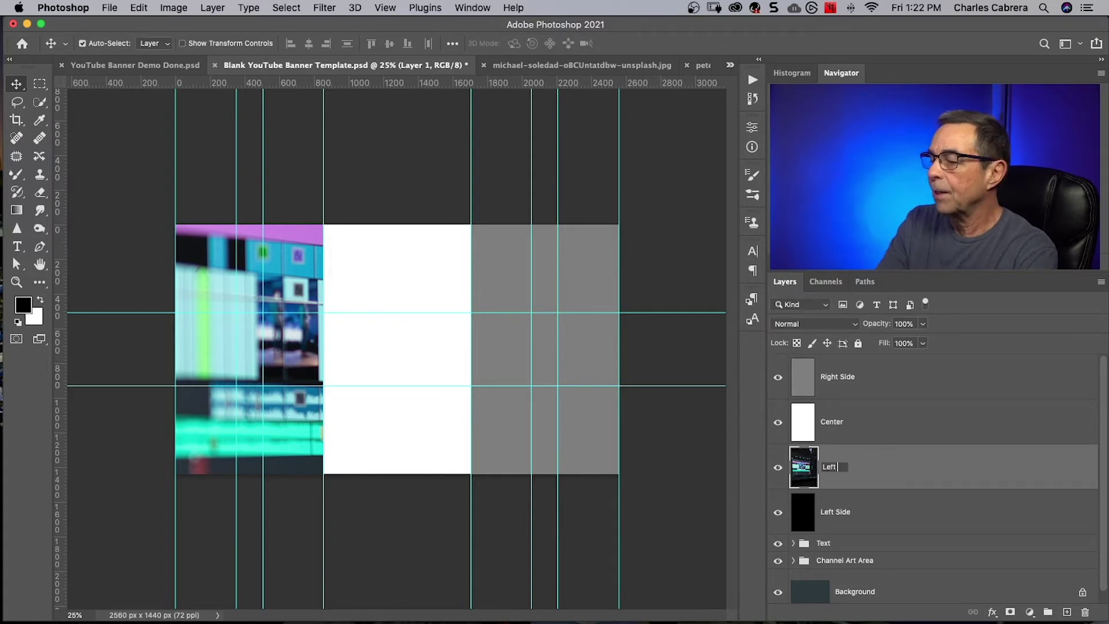
type(" Image")
key("Return")
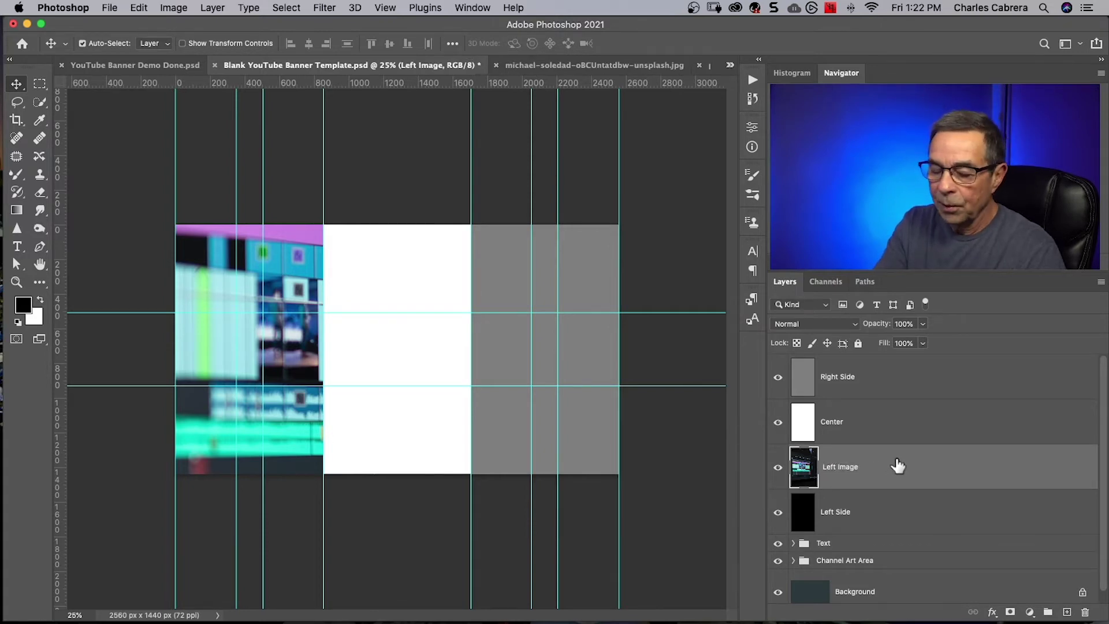
right_click(887, 465)
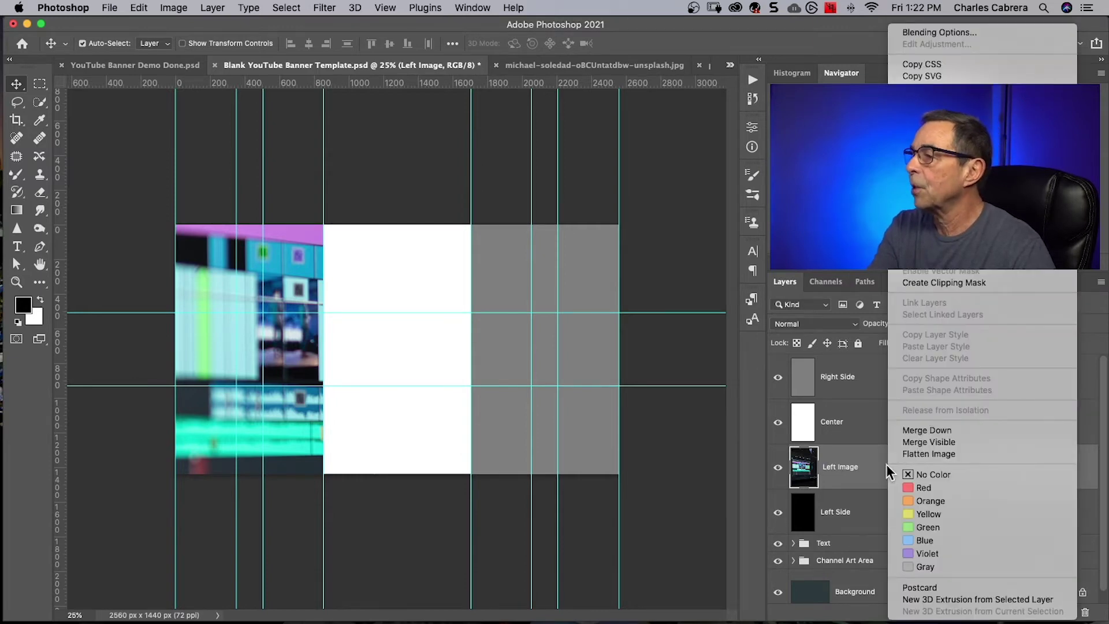
Convert Left Image to a smart object, clip it to Left Side, and group both as 'Left Group'.
left_click(936, 223)
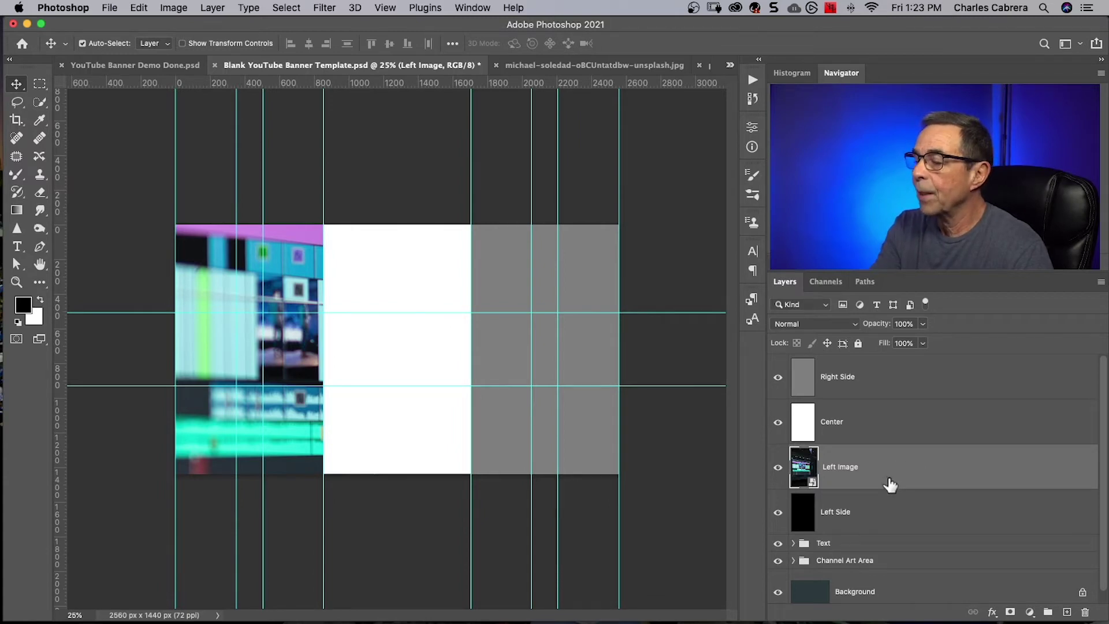
left_click_drag(888, 487, 887, 484)
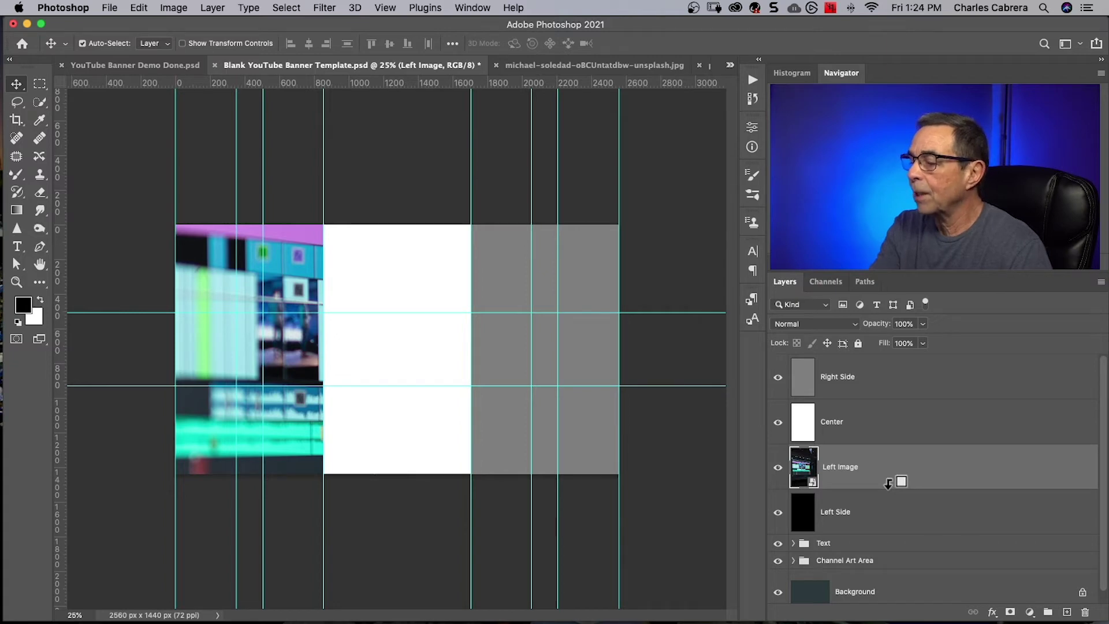
left_click(888, 485, "alt")
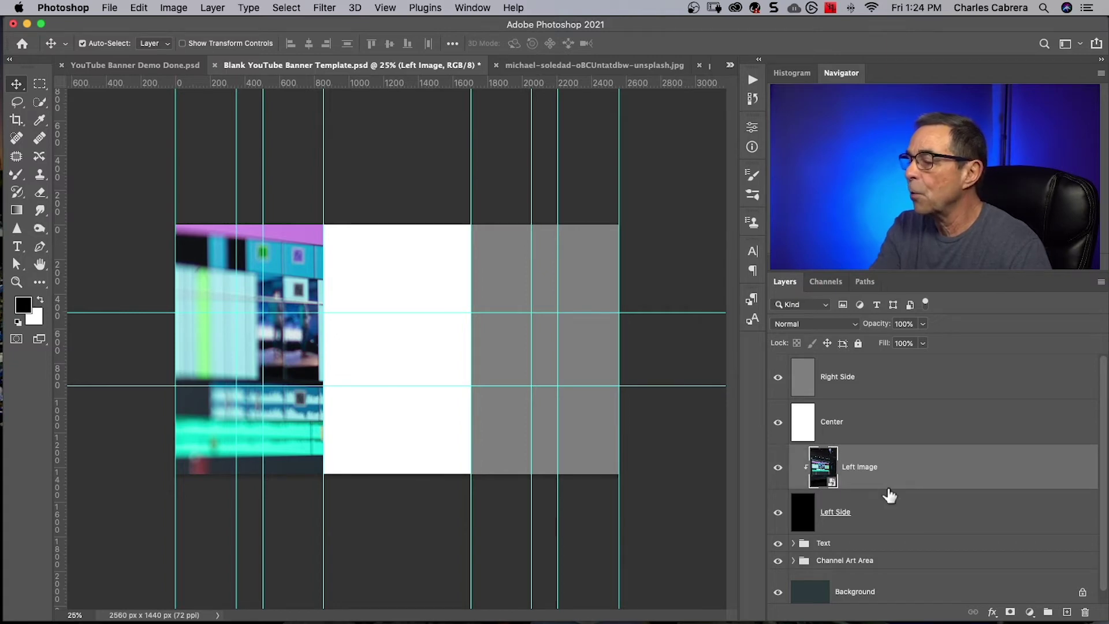
left_click(901, 513, "shift")
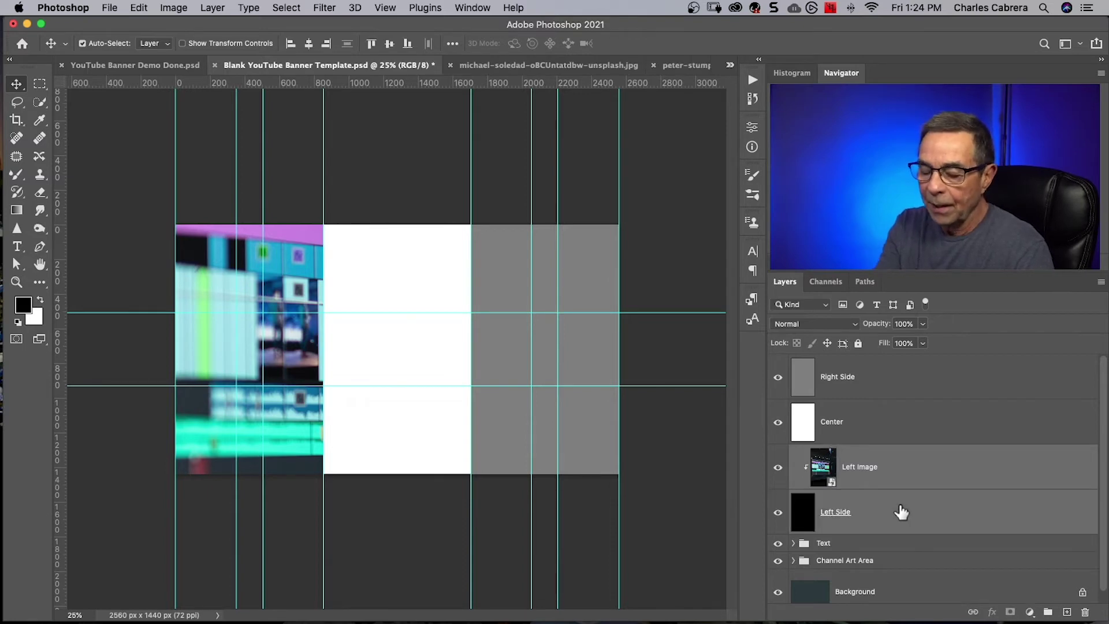
key("super")
key("super+g")
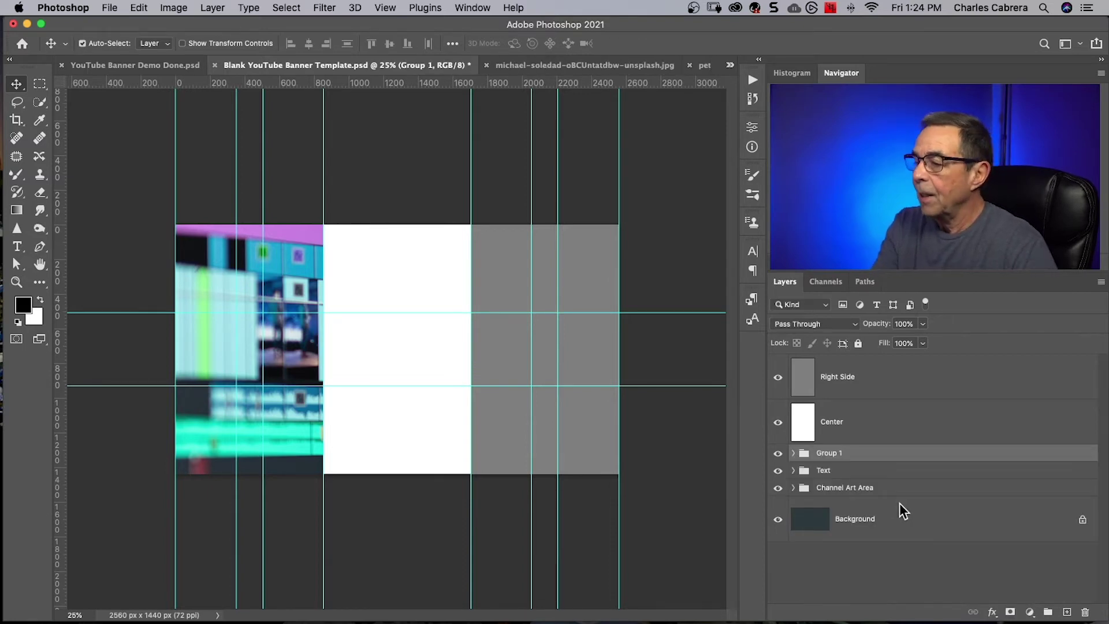
double_click(827, 455)
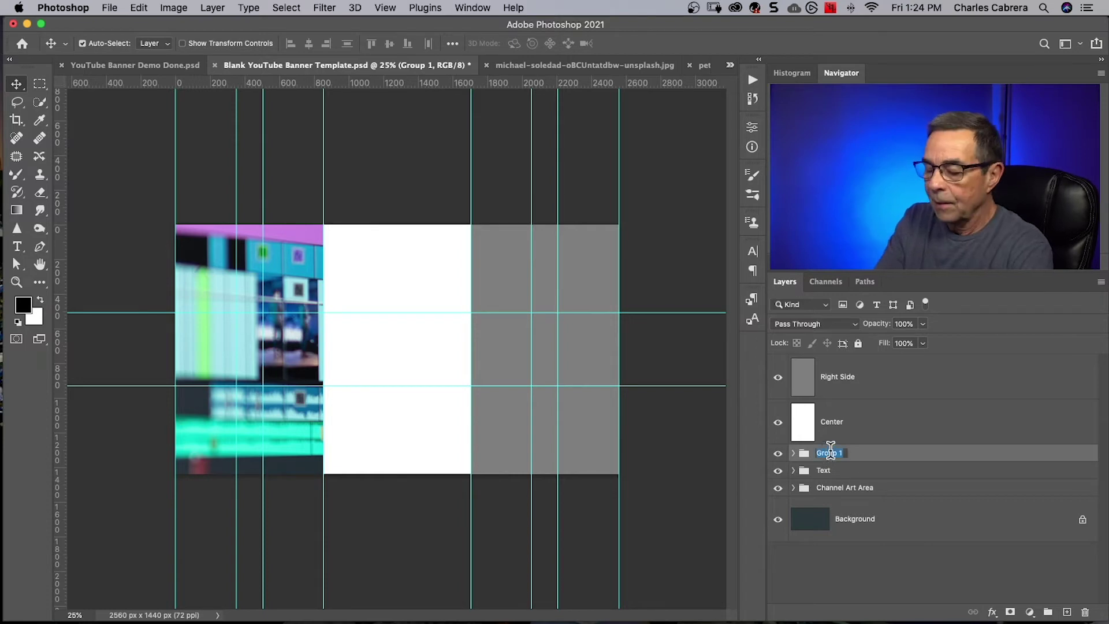
type("Left")
type("Group")
key("Return")
Scale Left Image down to 32.10% so it fills only the left column.
left_click(794, 453)
left_click(842, 485)
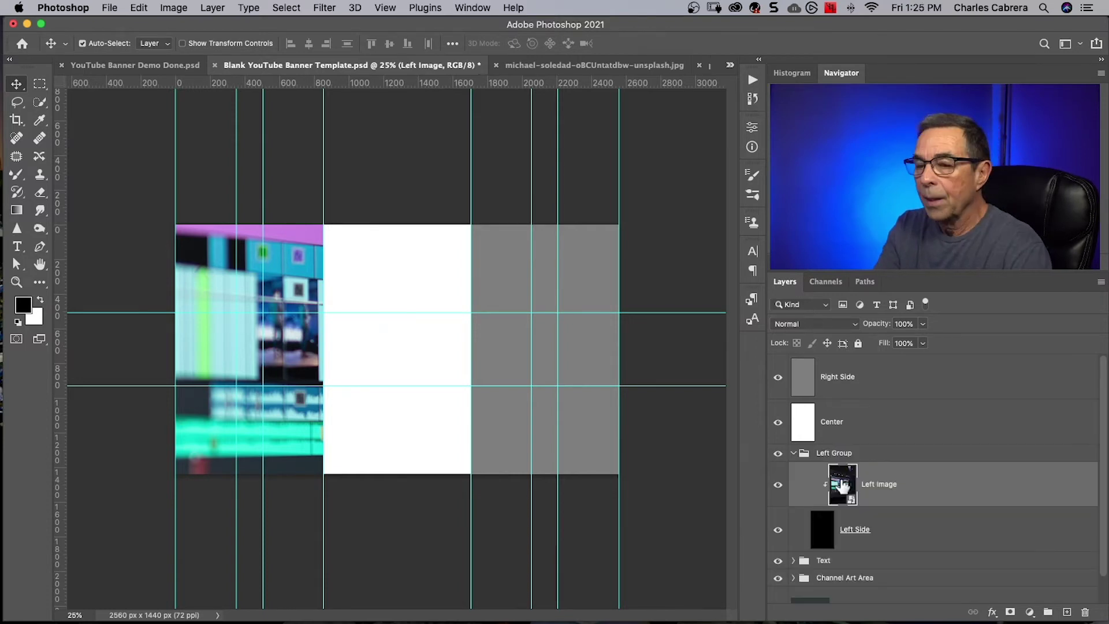
key("super")
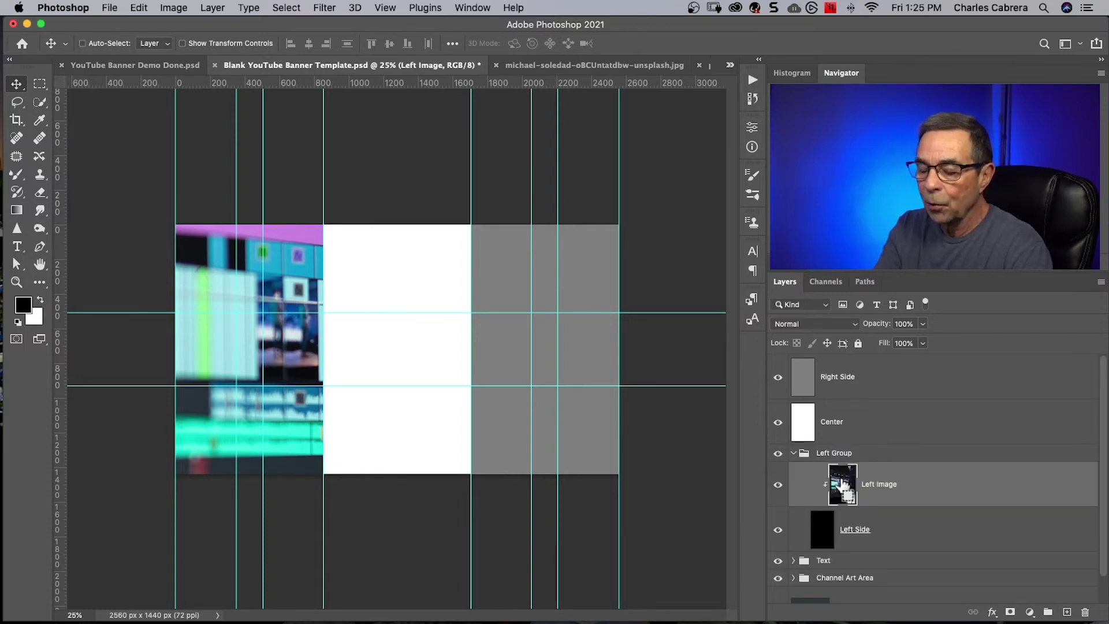
key("super+t")
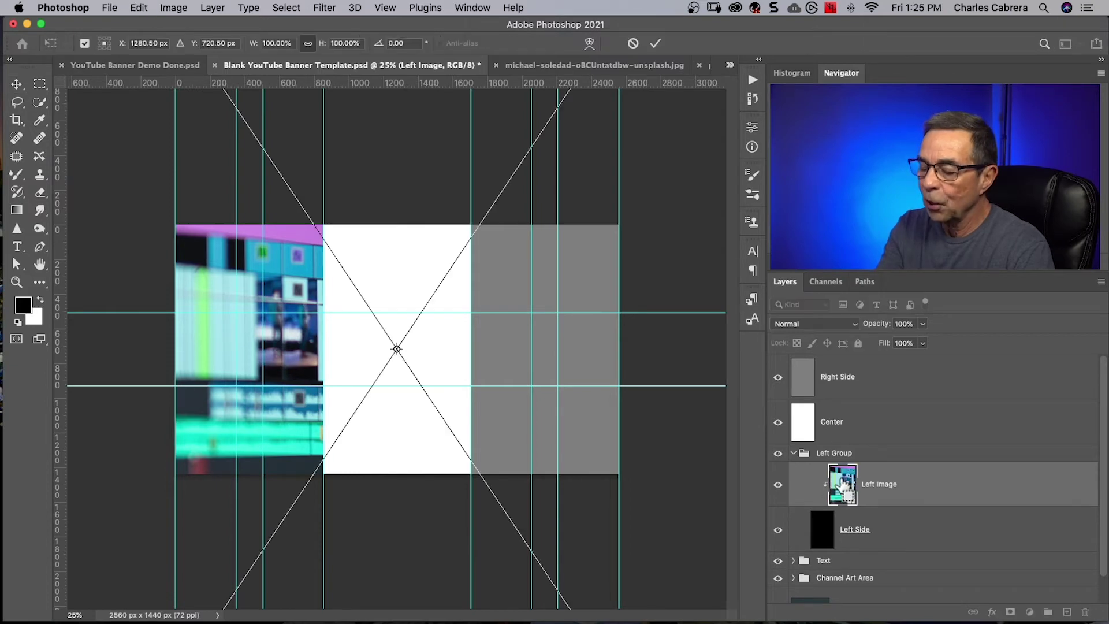
key("super+0")
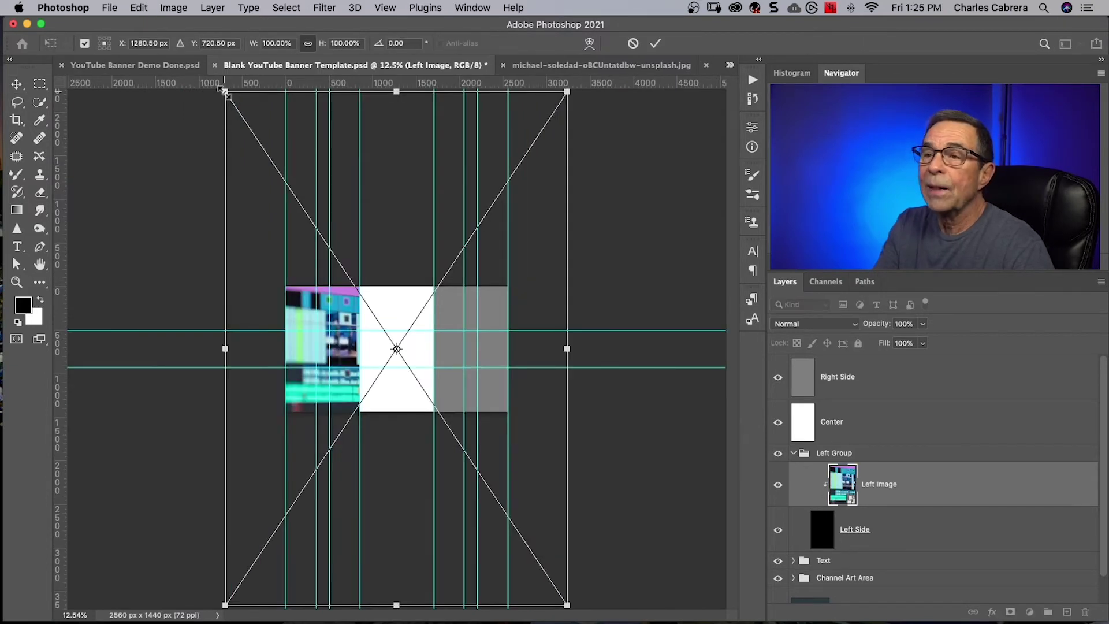
left_click_drag(225, 91, 268, 155)
left_click_drag(570, 154, 434, 230)
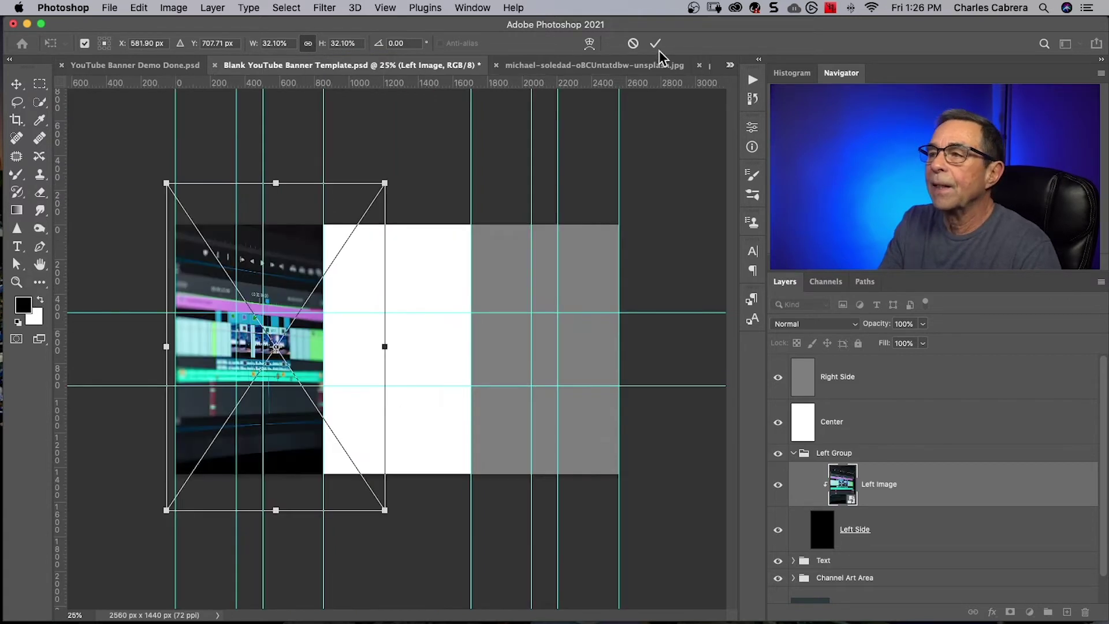
left_click(655, 42)
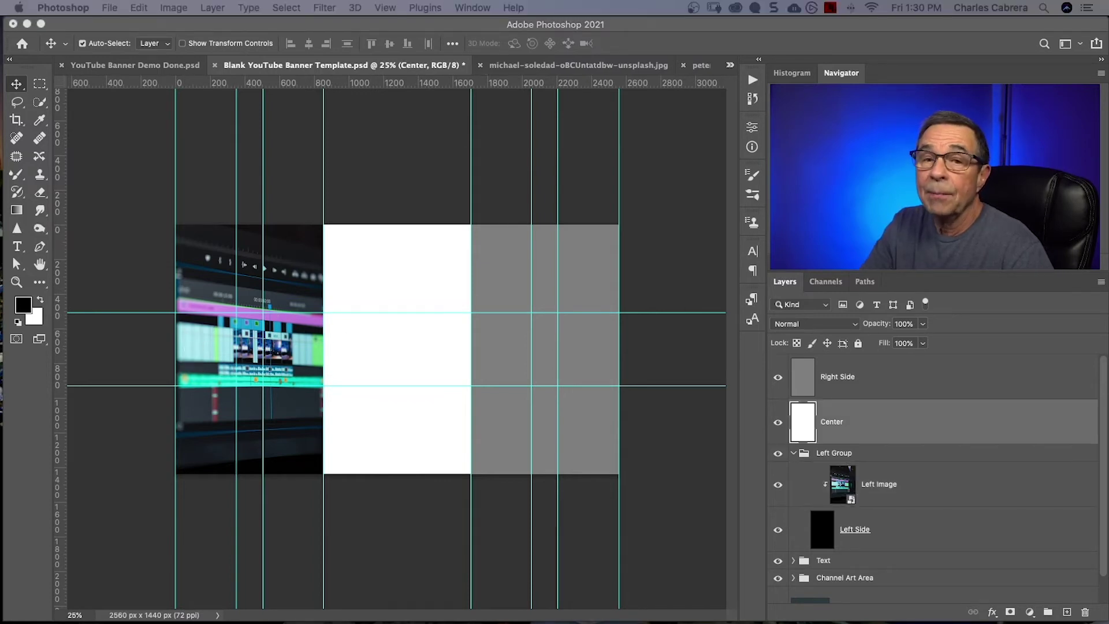
Drag the trinity-nguyen laptop photo from its document onto the banner canvas.
left_click(884, 426)
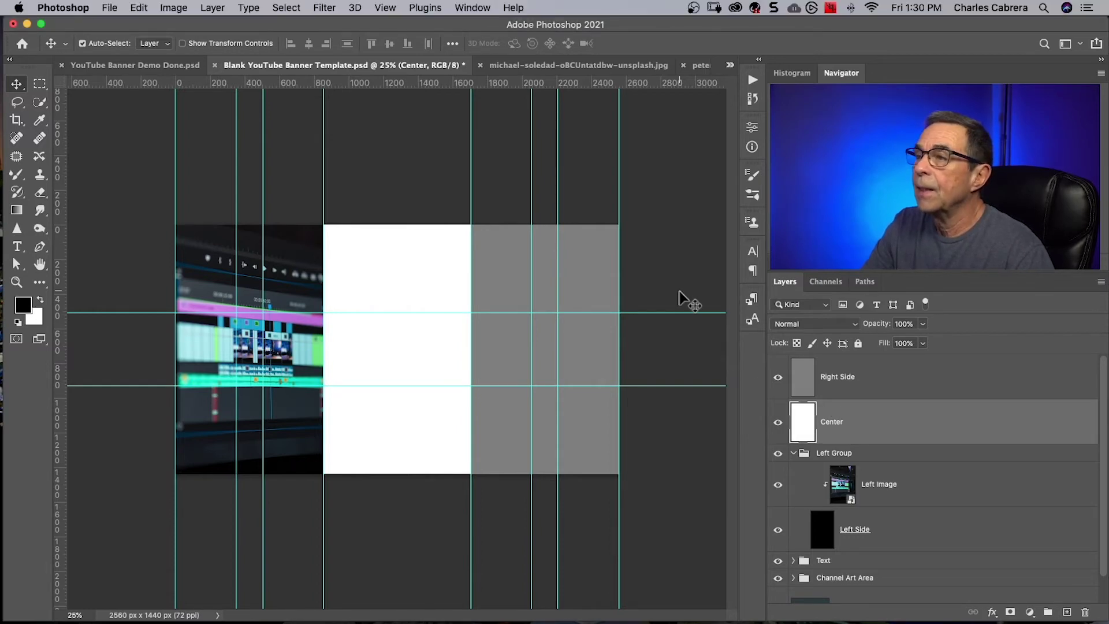
left_click(730, 66)
left_click(761, 132)
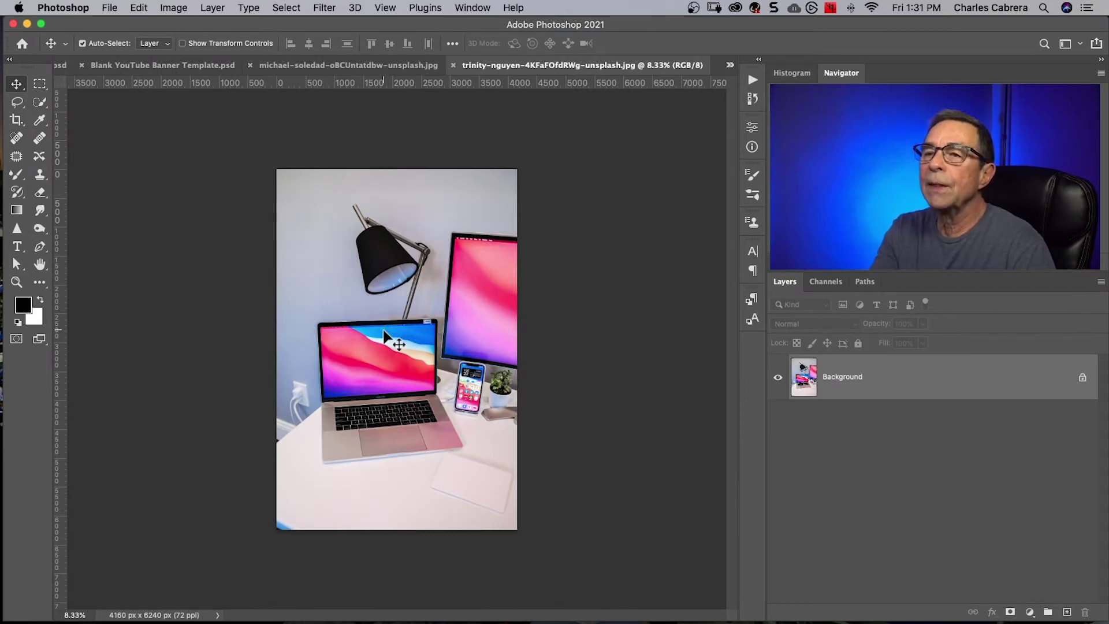
left_click(146, 65)
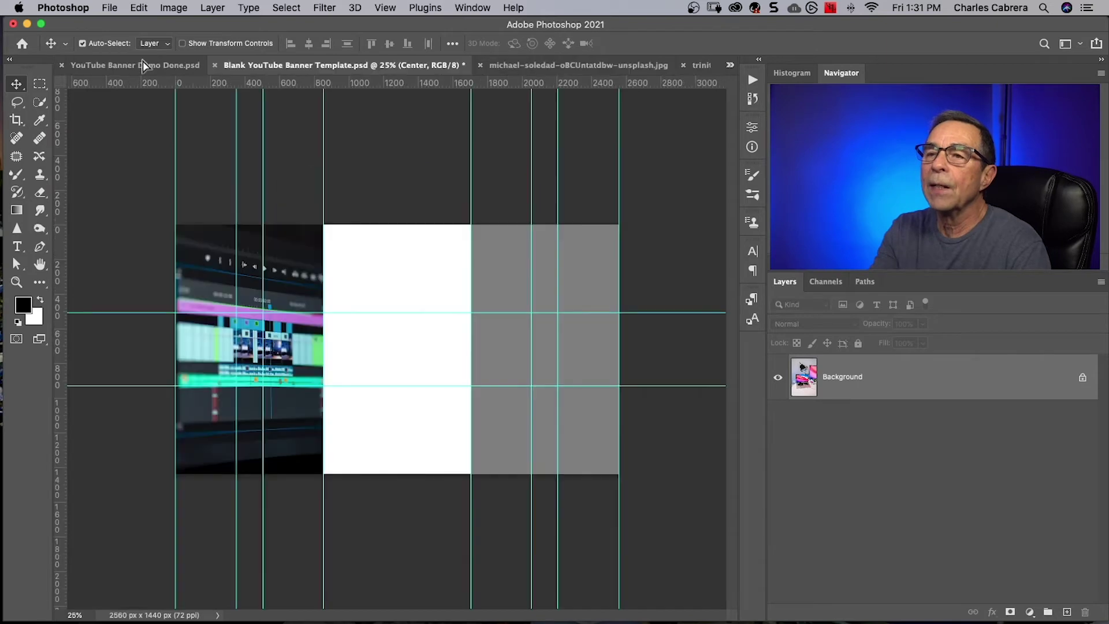
left_click_drag(145, 65, 382, 318)
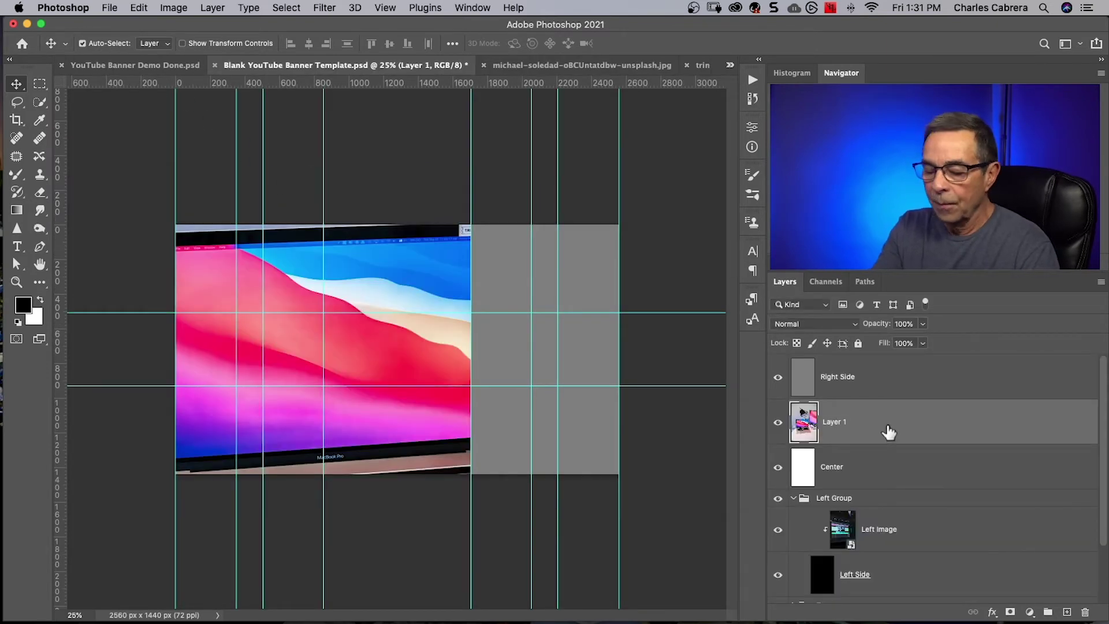
Name the laptop photo layer 'Center Image' and clip it to the Center layer.
double_click(834, 421)
type("Center Image")
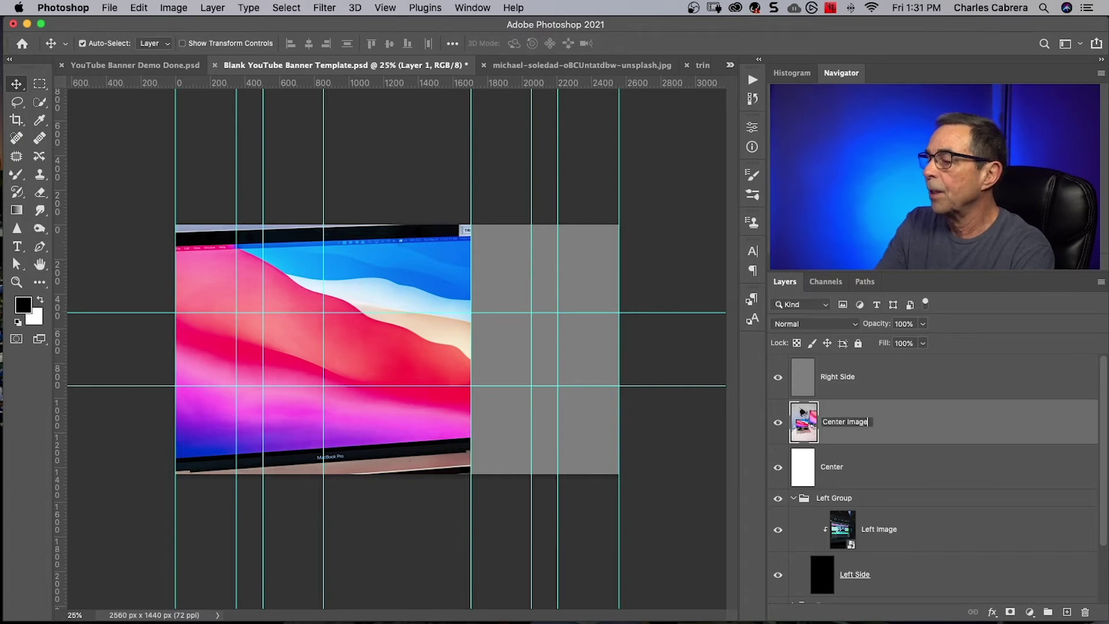
key("Return")
right_click(903, 417)
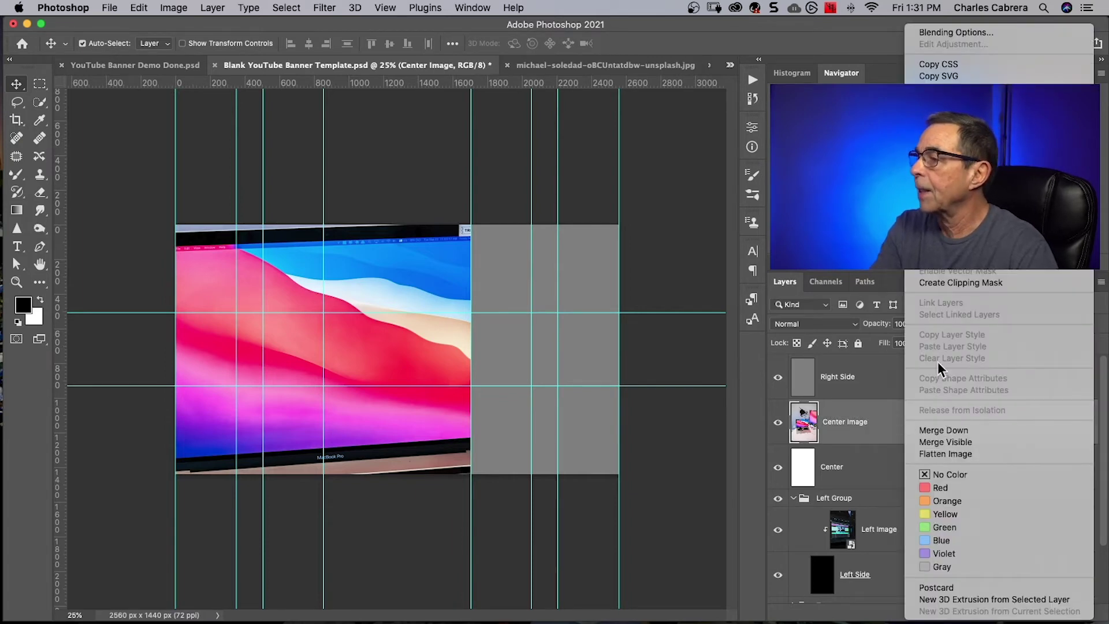
key("Escape")
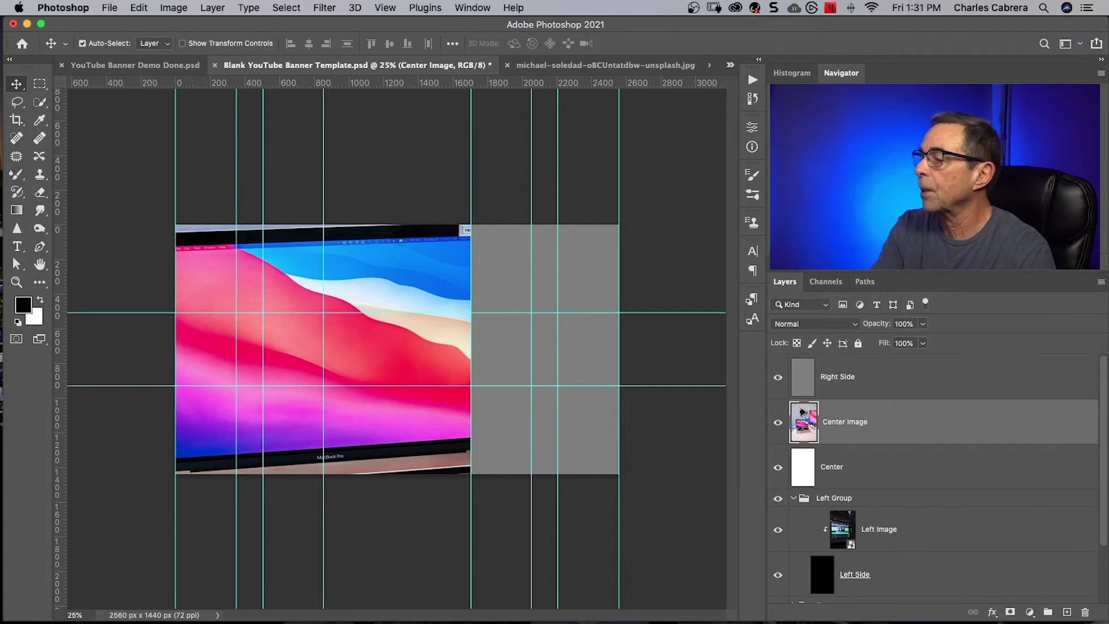
left_click(887, 441, "alt")
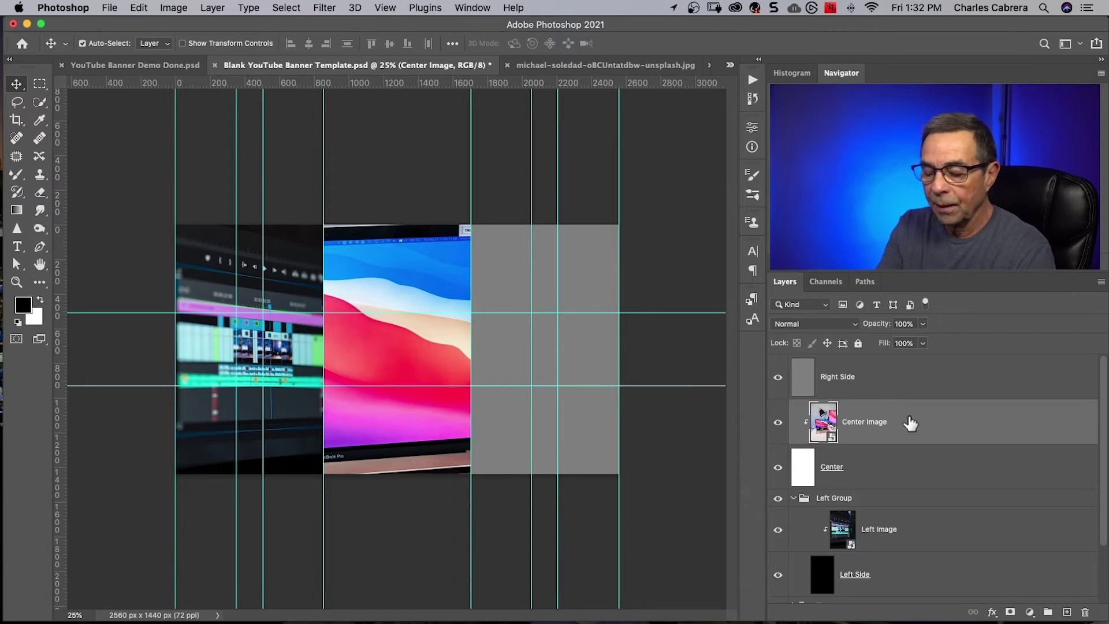
Scale Center Image down and reposition it within the centre panel.
key("super+t")
key("super+0")
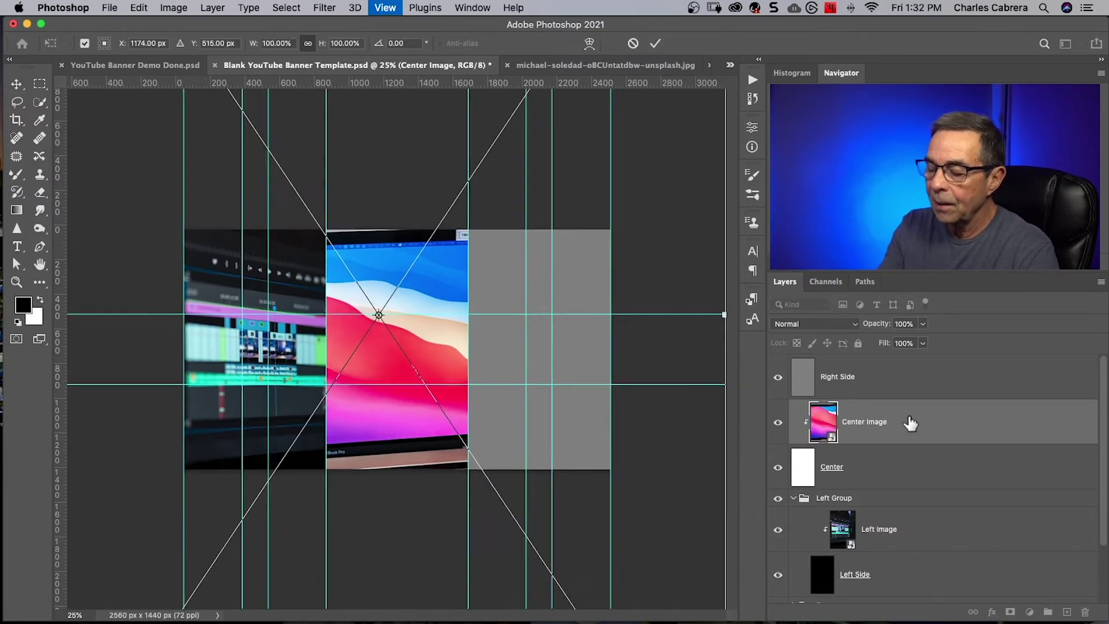
left_click_drag(230, 95, 295, 193)
left_click_drag(548, 579, 468, 456)
left_click_drag(390, 362, 404, 367)
left_click_drag(483, 192, 448, 246)
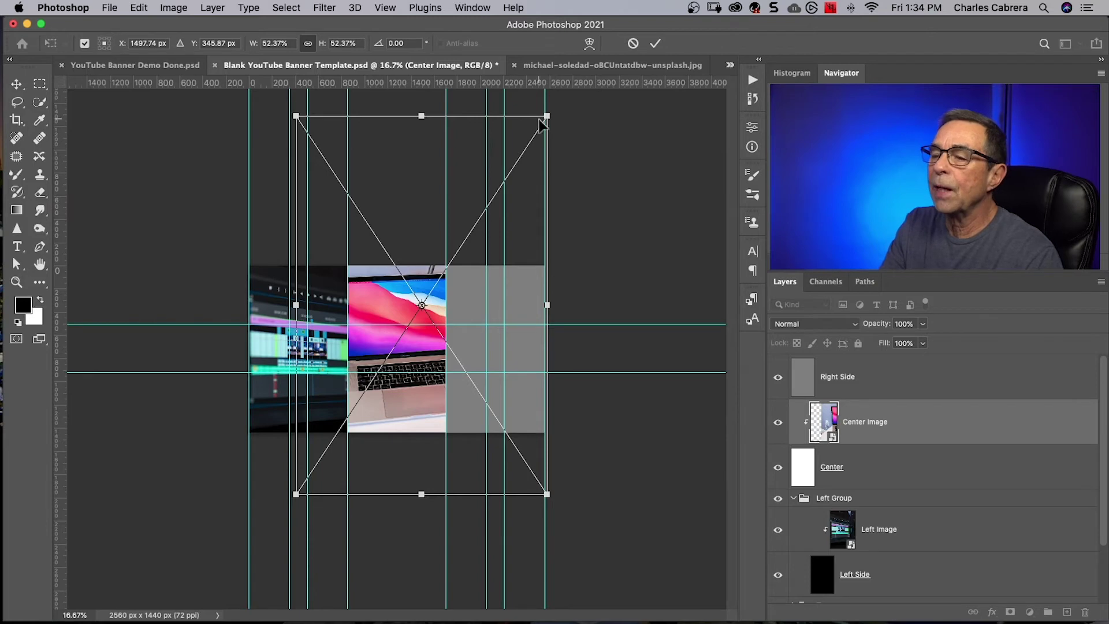
left_click(654, 43)
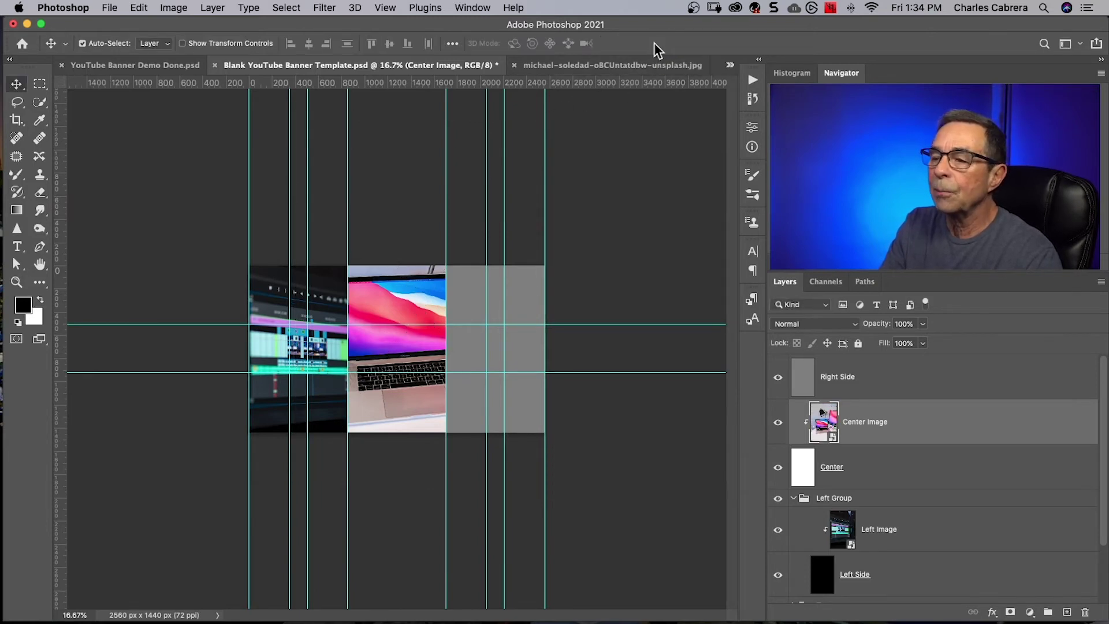
Group Center Image with Center and name the group 'Center Group'.
left_click(890, 470, "shift")
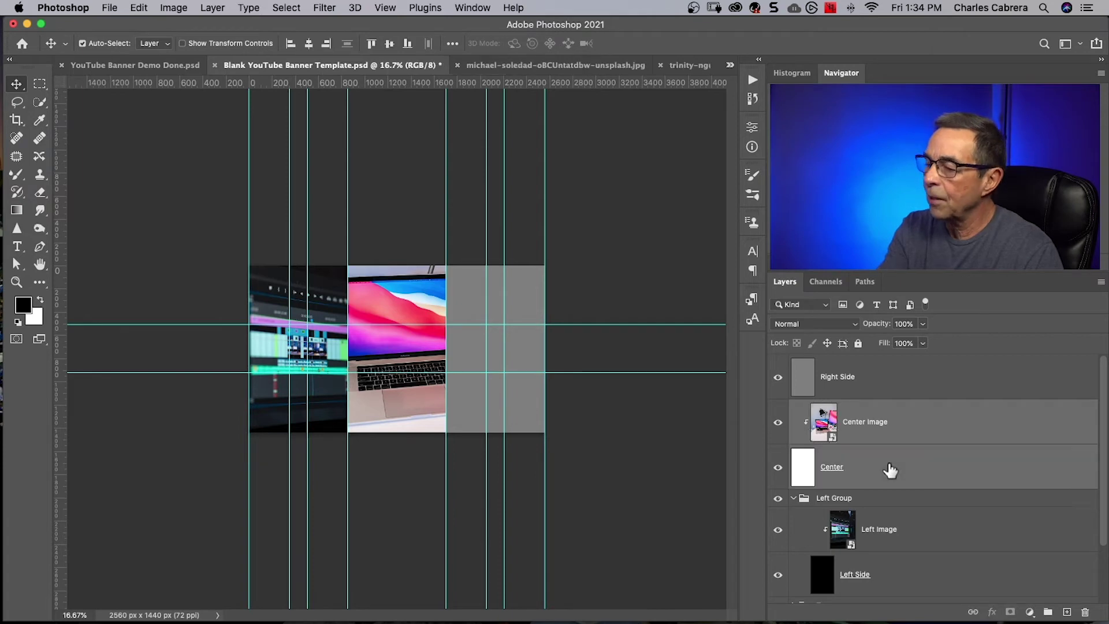
key("super+g")
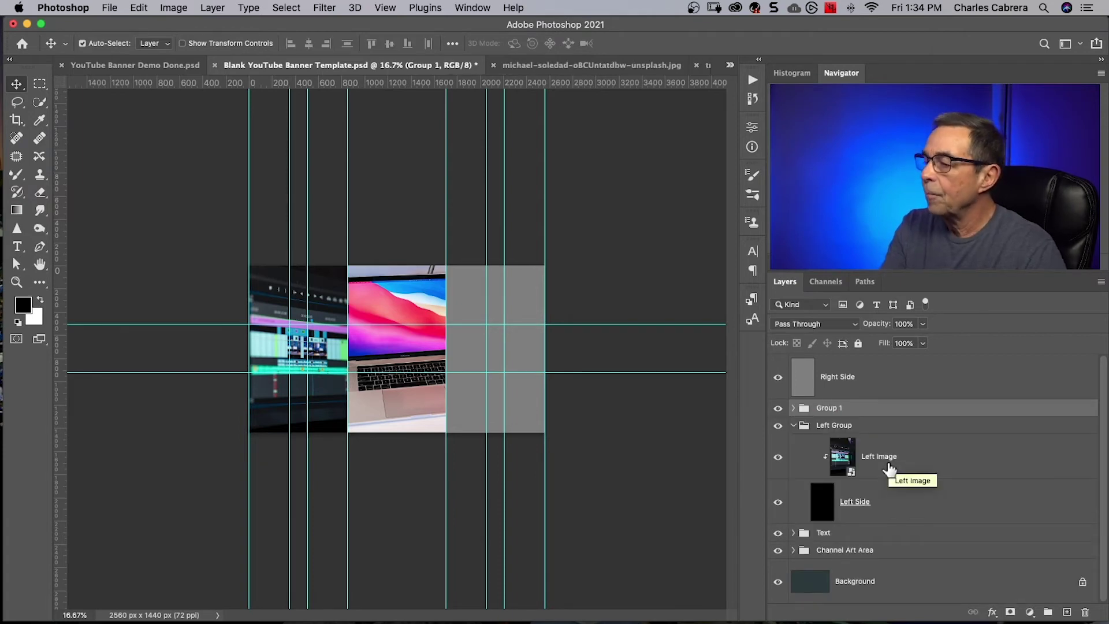
double_click(830, 407)
type("Center Group")
left_click(887, 378)
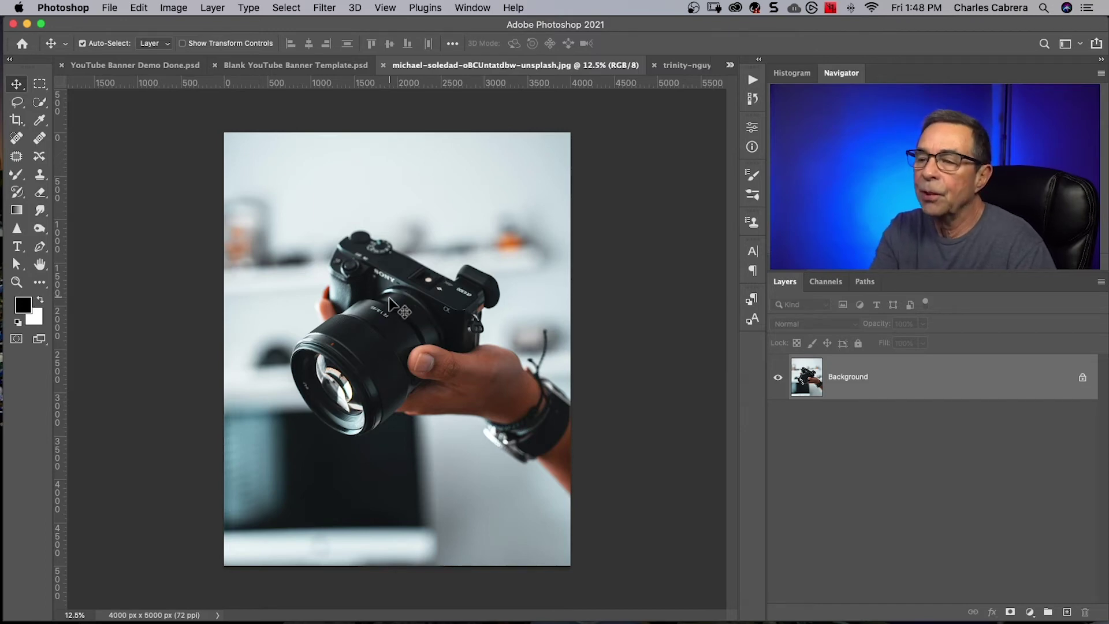
Drop the camera photo into the banner as 'Right Image' clipped to Right Side.
left_click_drag(389, 303, 560, 321)
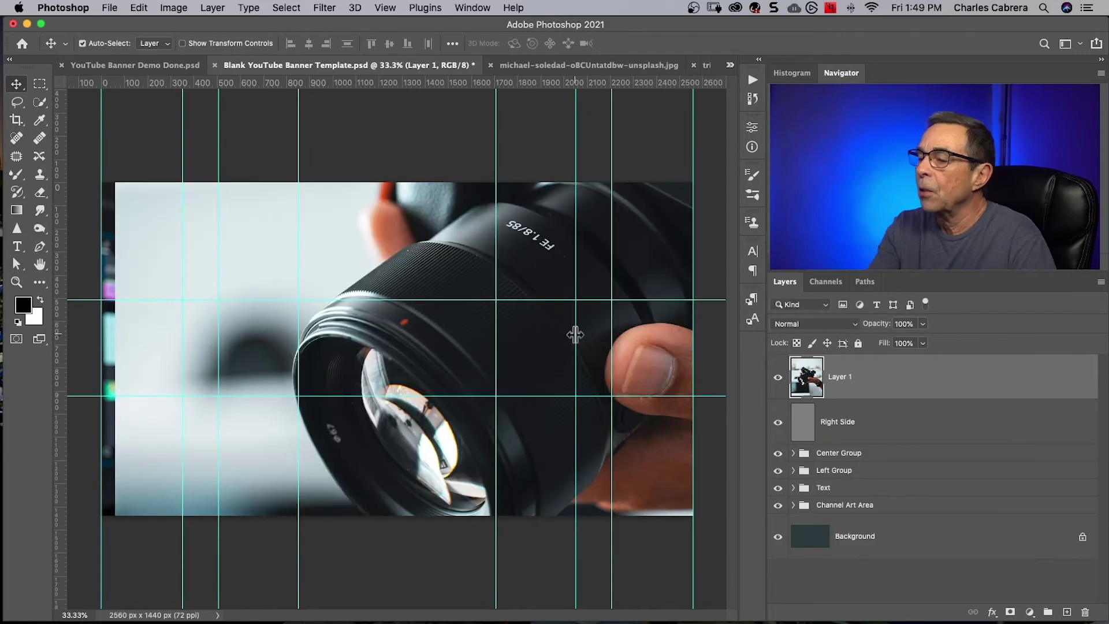
double_click(838, 376)
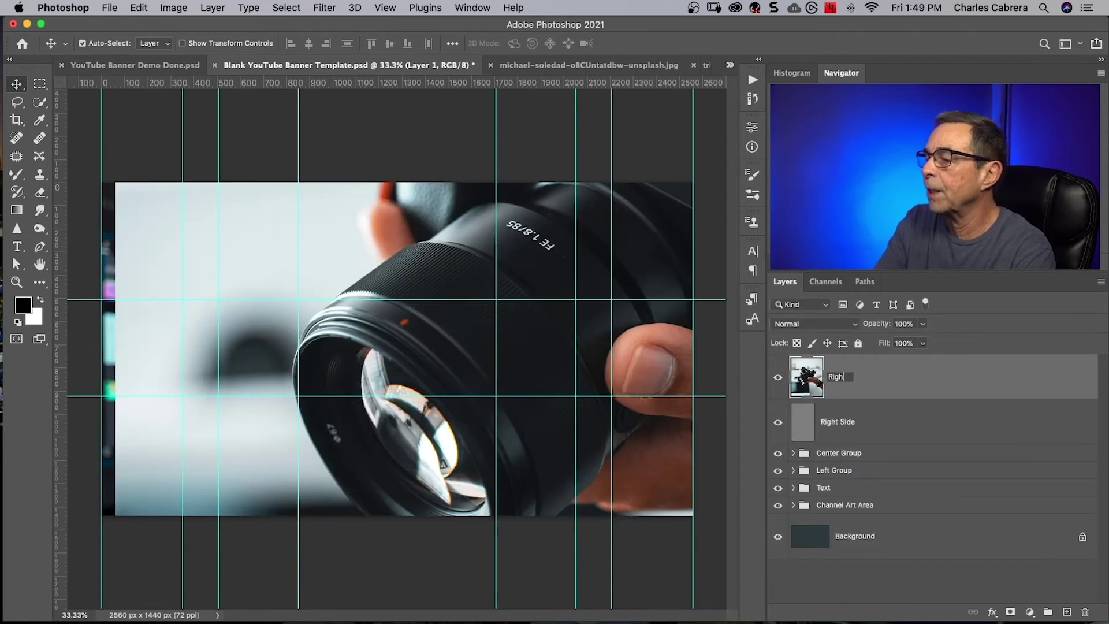
type("Right Image")
key("Return")
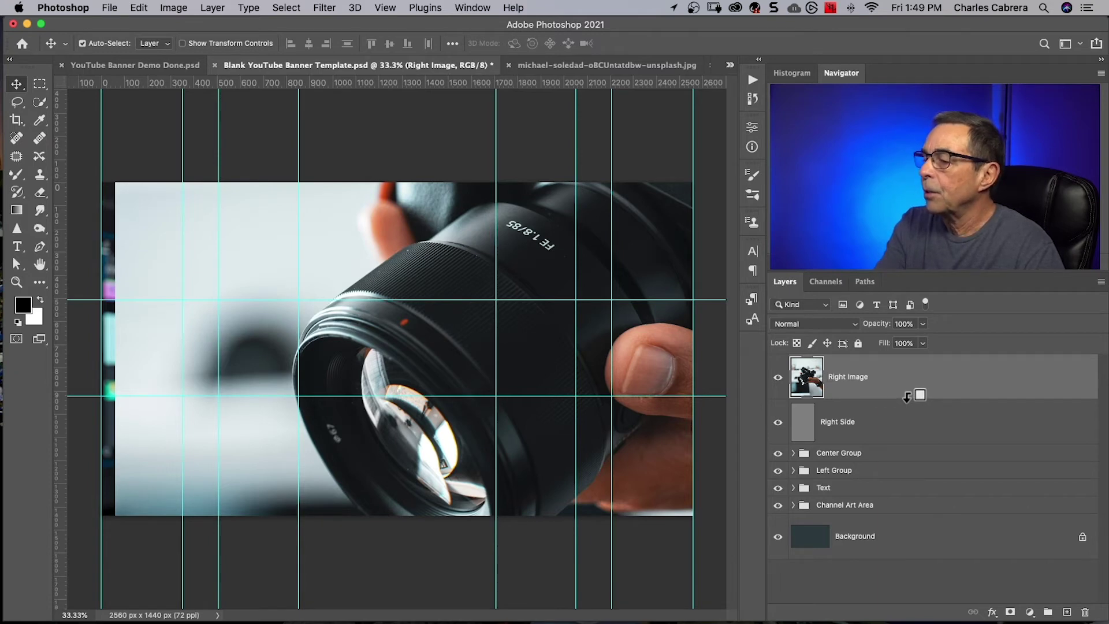
left_click(907, 396, "alt")
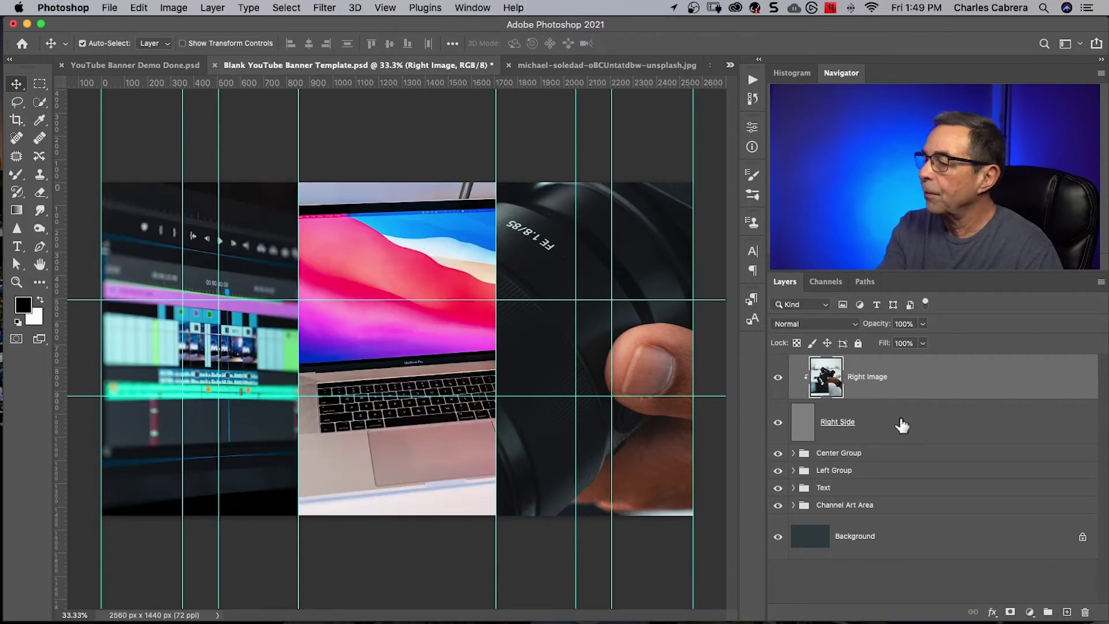
Group Right Image with Right Side as 'Right Group' and select Right Image.
left_click(902, 425, "shift")
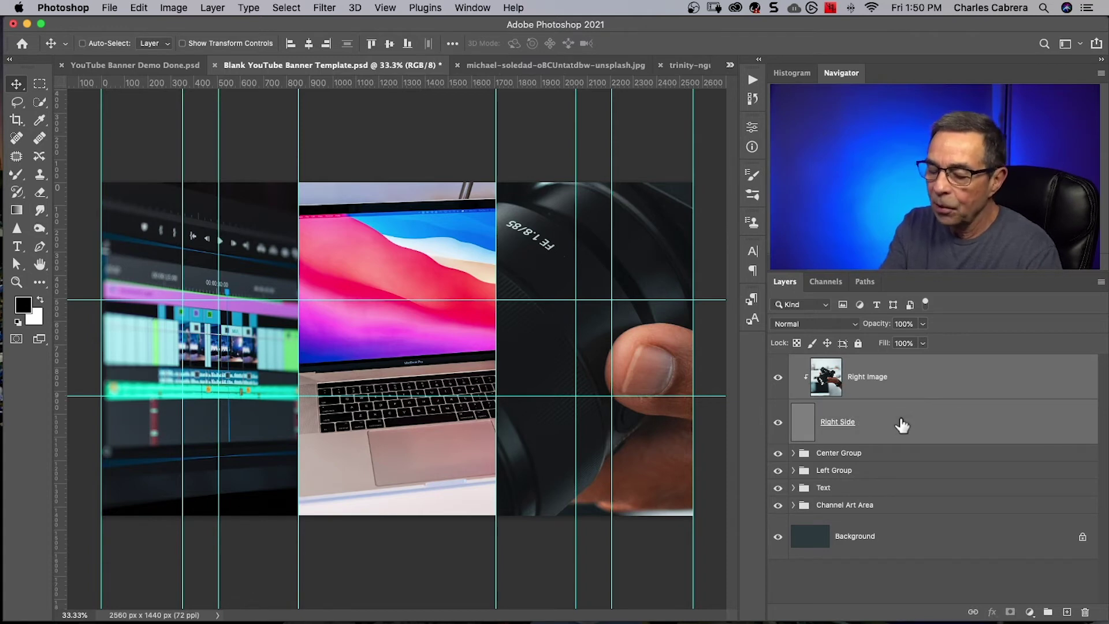
key("super+g")
double_click(829, 363)
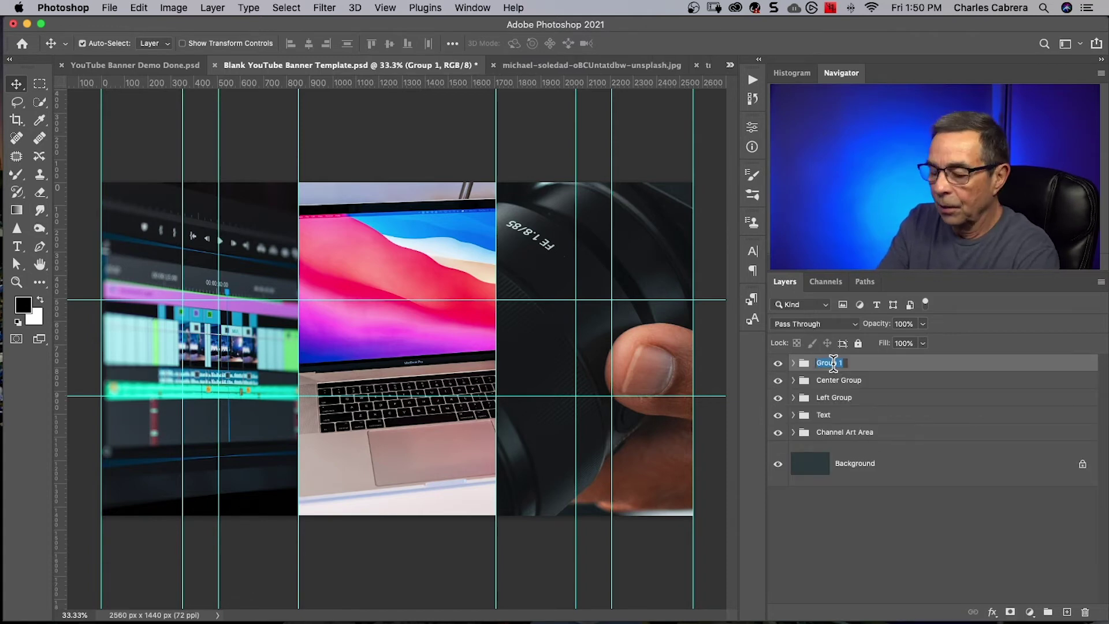
type("Right Group")
key("Return")
left_click(793, 362)
left_click(847, 399)
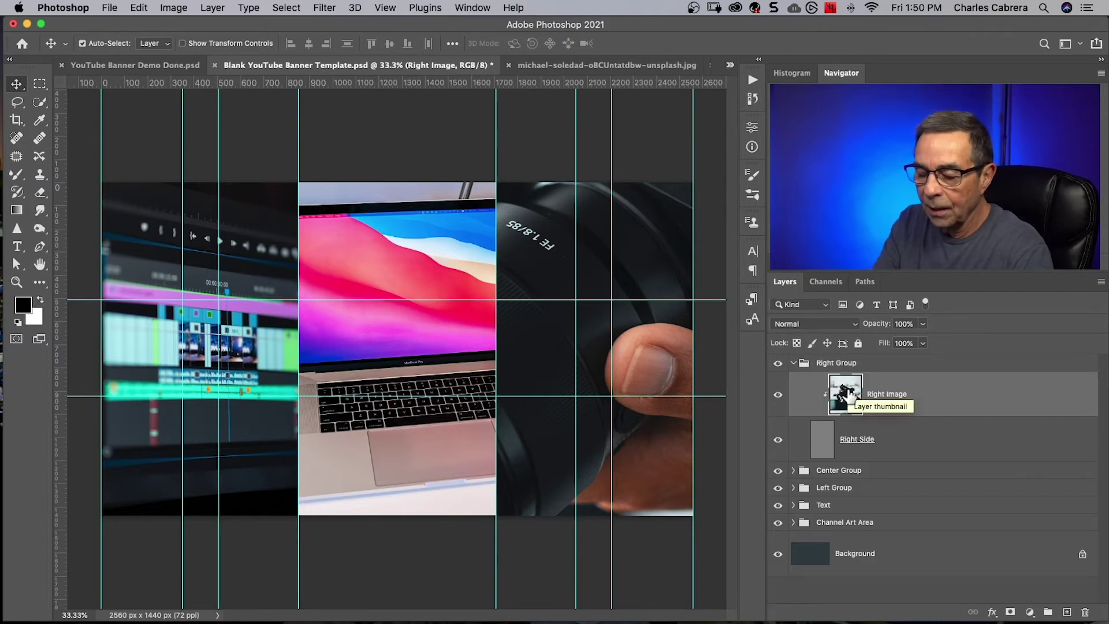
Scale the Right Image camera photo to about 26.84% to fit the right column.
key("super+t")
key("super+0")
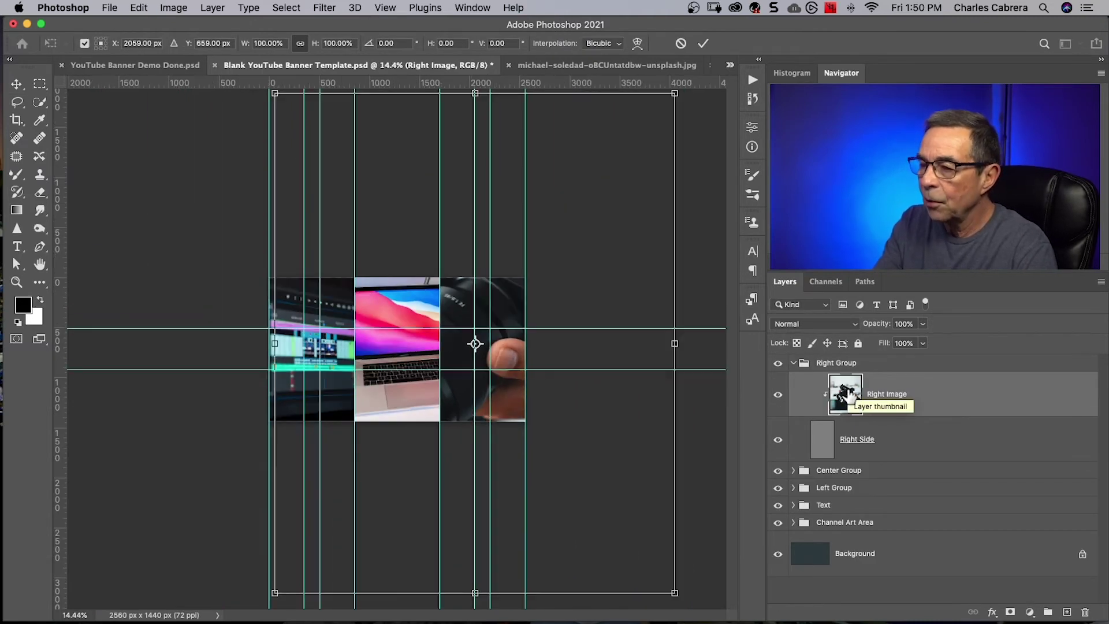
left_click_drag(689, 101, 647, 234)
key("super+plus")
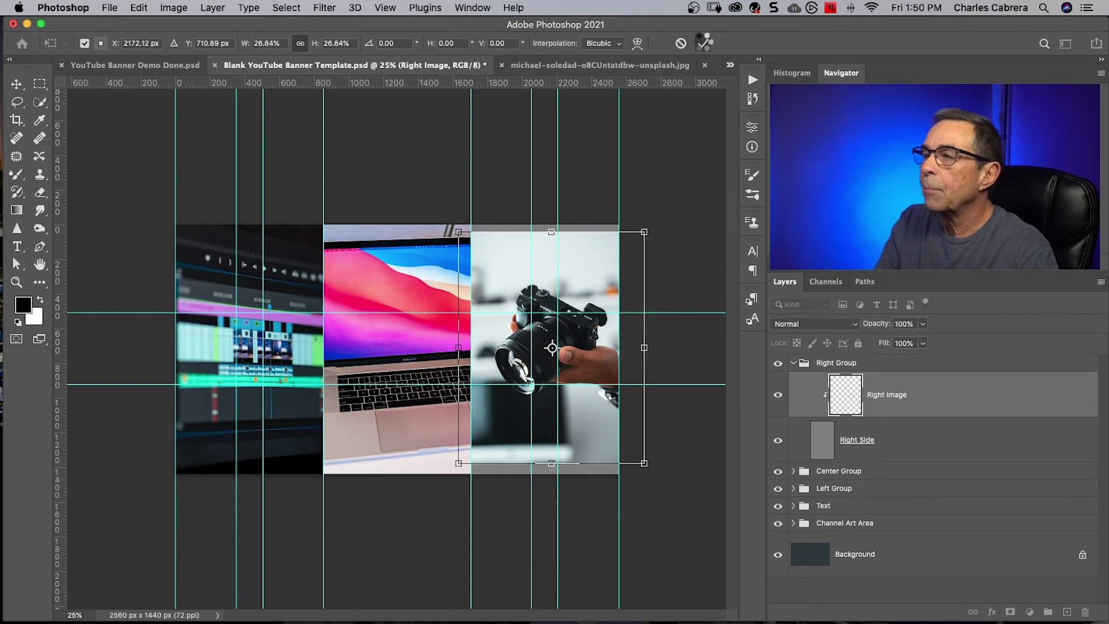
left_click(703, 43)
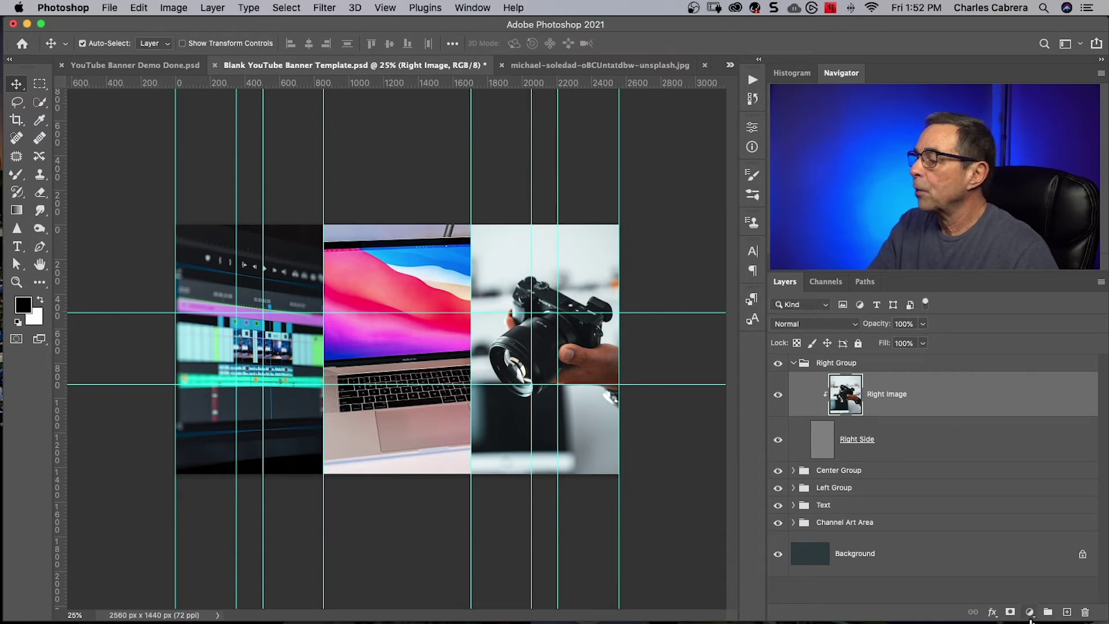
Add a Levels adjustment clipped to Right Image with input levels 9, 1.60 and 234.
left_click(1030, 612)
left_click(1040, 403)
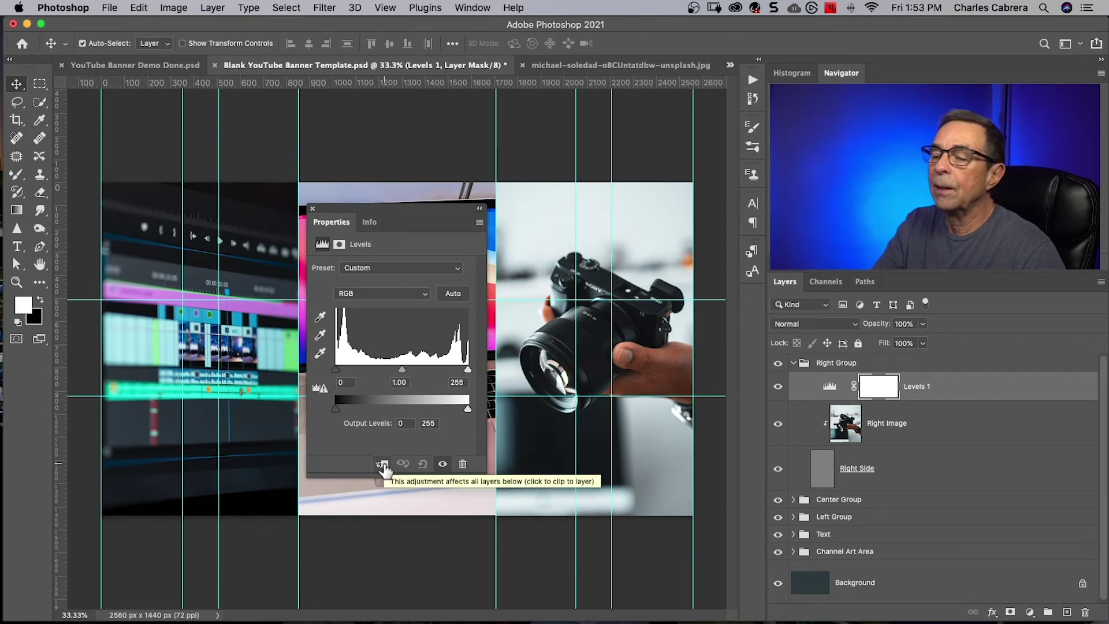
left_click(383, 465)
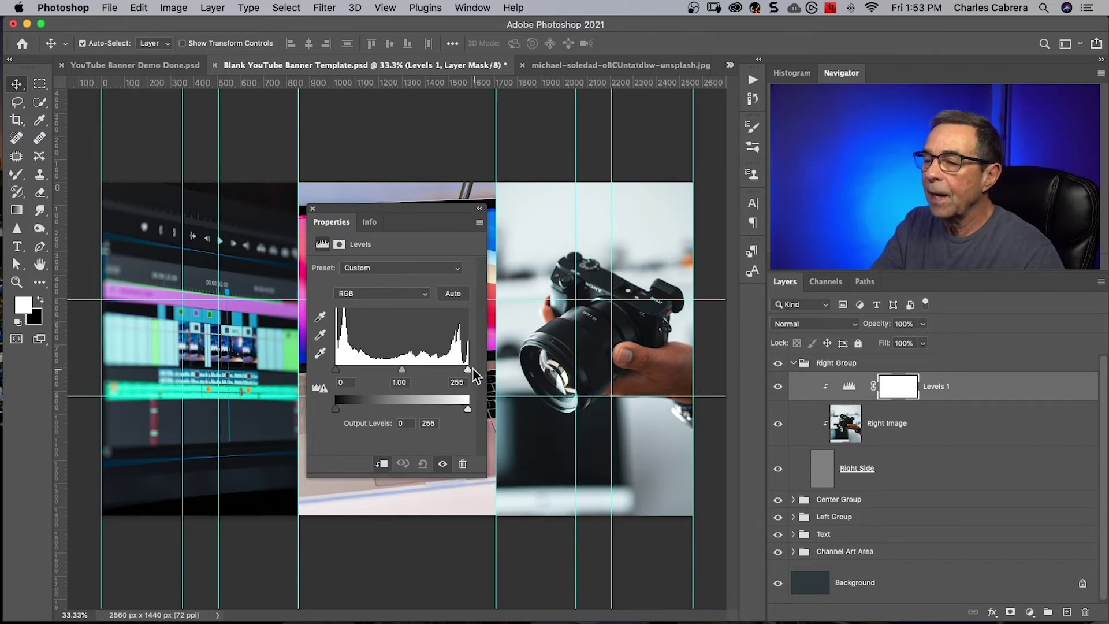
left_click_drag(467, 368, 465, 369)
left_click_drag(336, 369, 381, 369)
left_click_drag(465, 369, 456, 370)
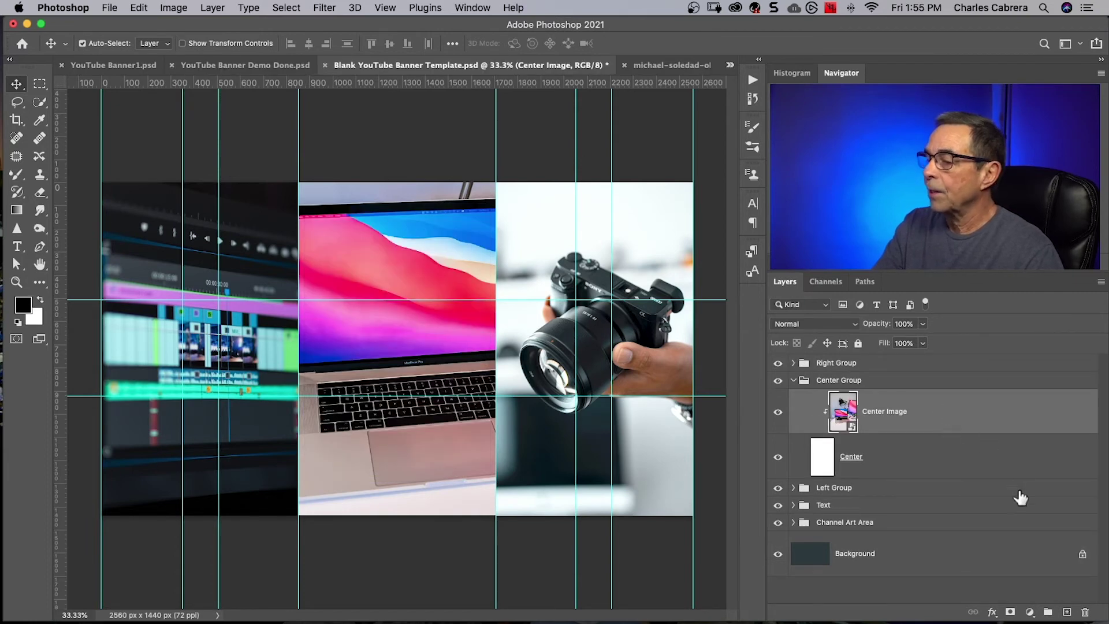
Add a Hue/Saturation layer clipped to Center Image and raise saturation to +15.
left_click(1029, 612)
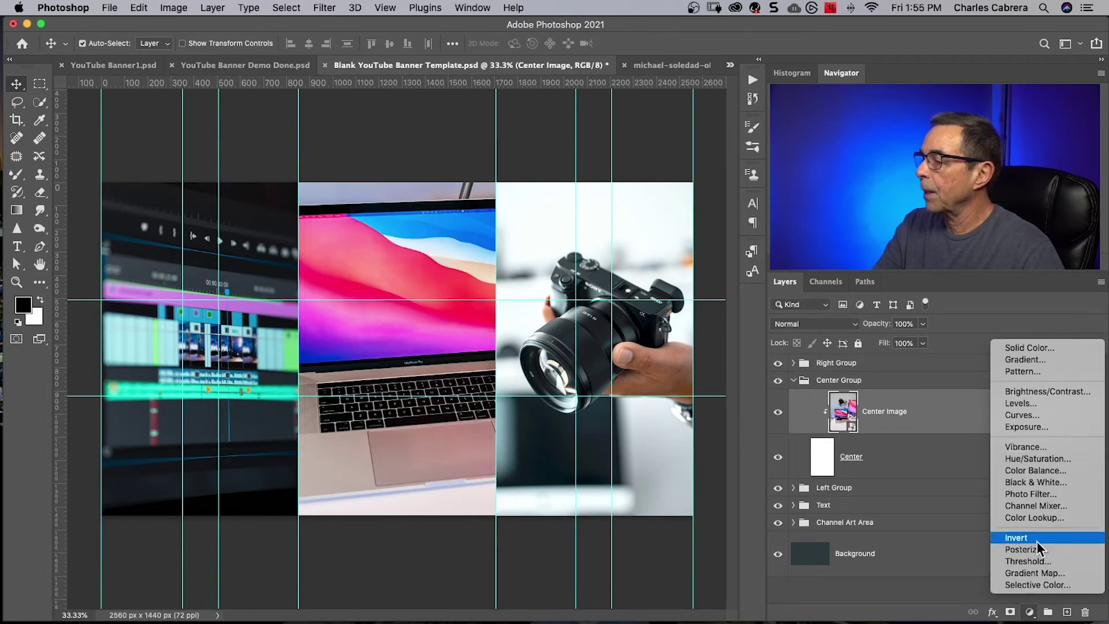
left_click(1027, 458)
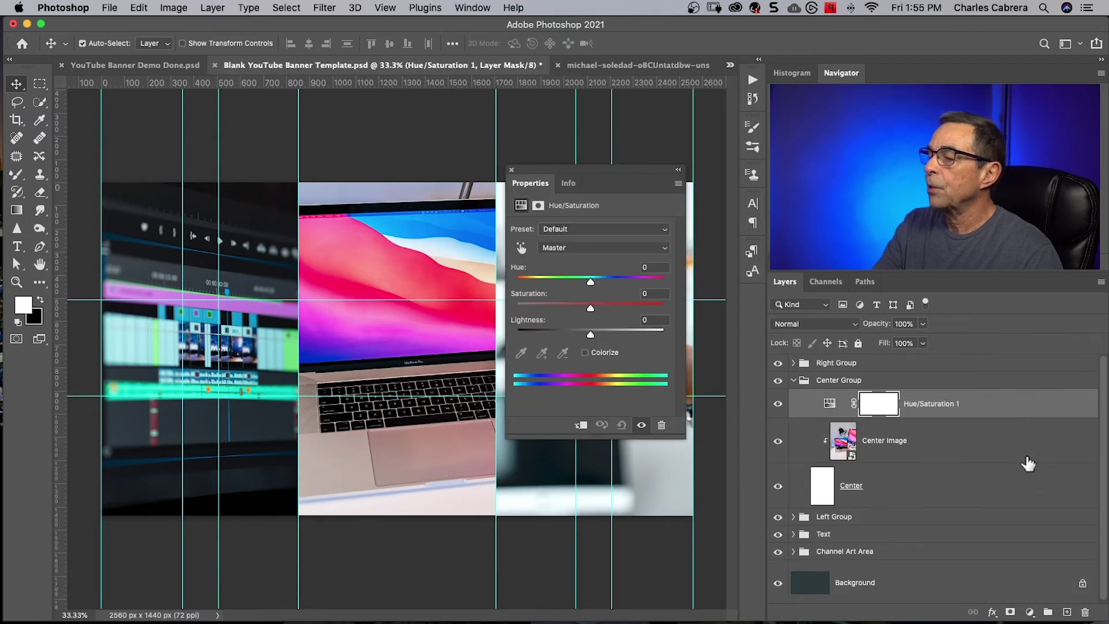
left_click(581, 427)
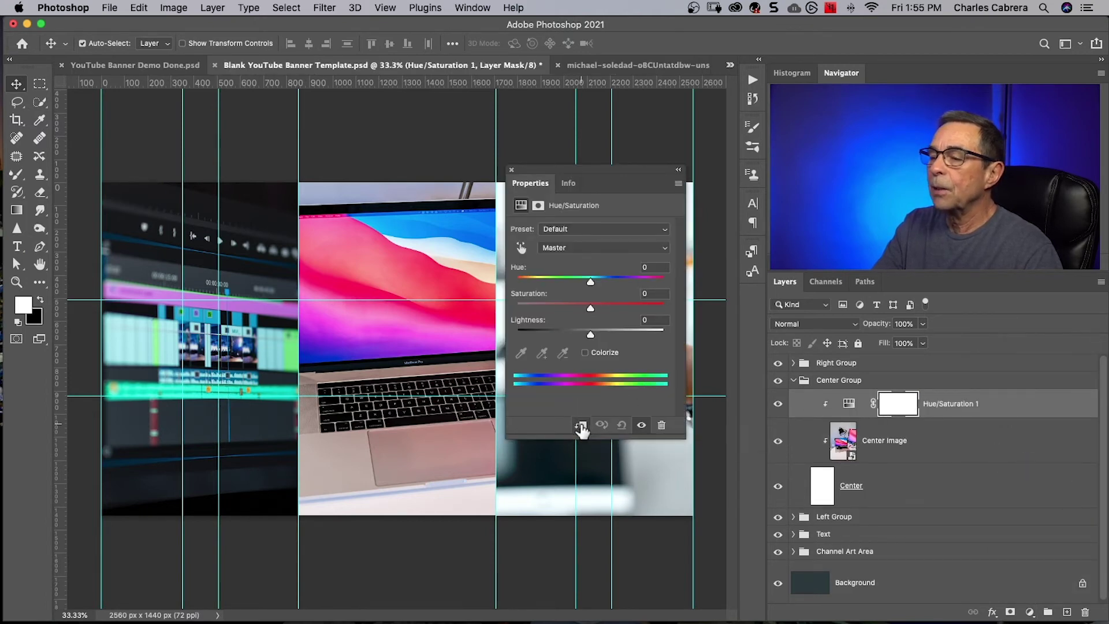
mouse_move(589, 309)
left_mouse_down()
mouse_move(629, 312)
mouse_move(591, 309)
left_mouse_up()
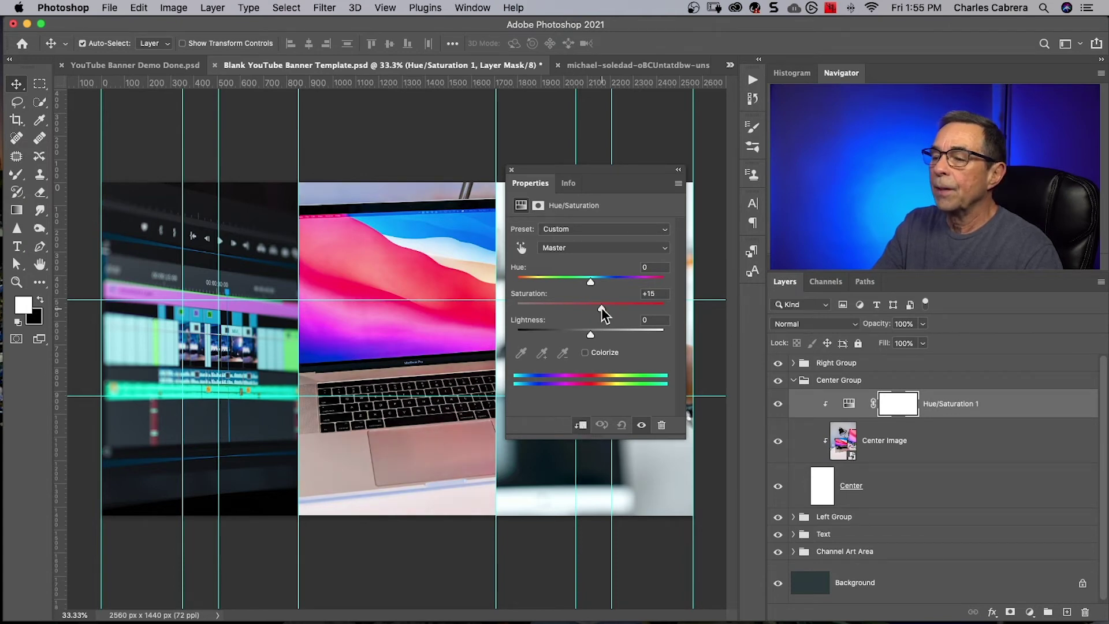
Add a clipped Levels layer above it with white input 234 and midtones about 1.17.
left_click(848, 403)
left_click(1030, 611)
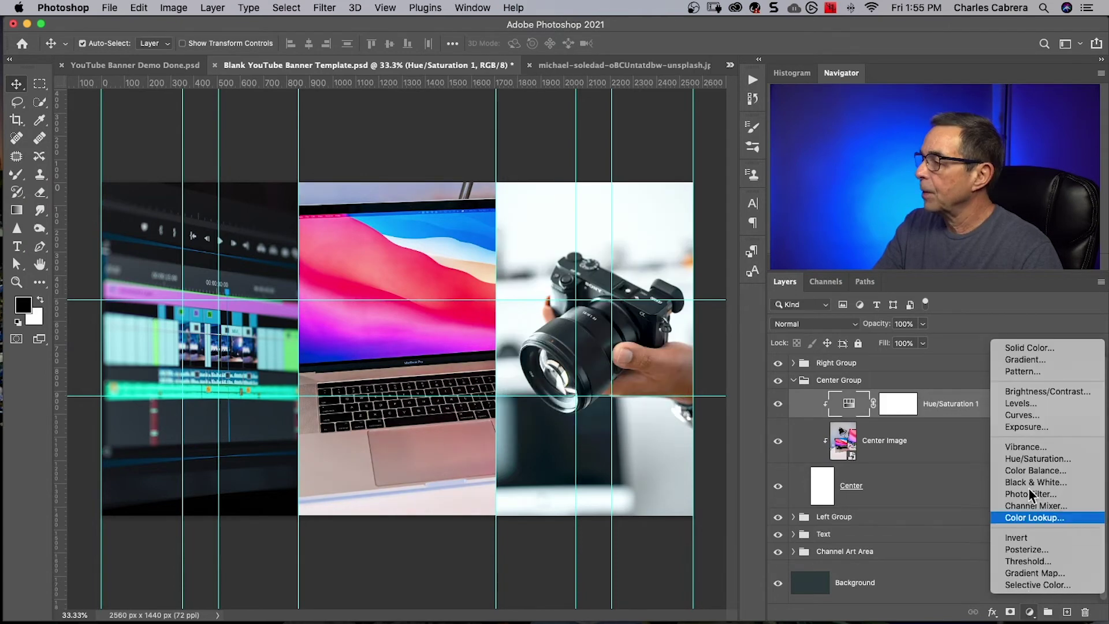
left_click(1021, 404)
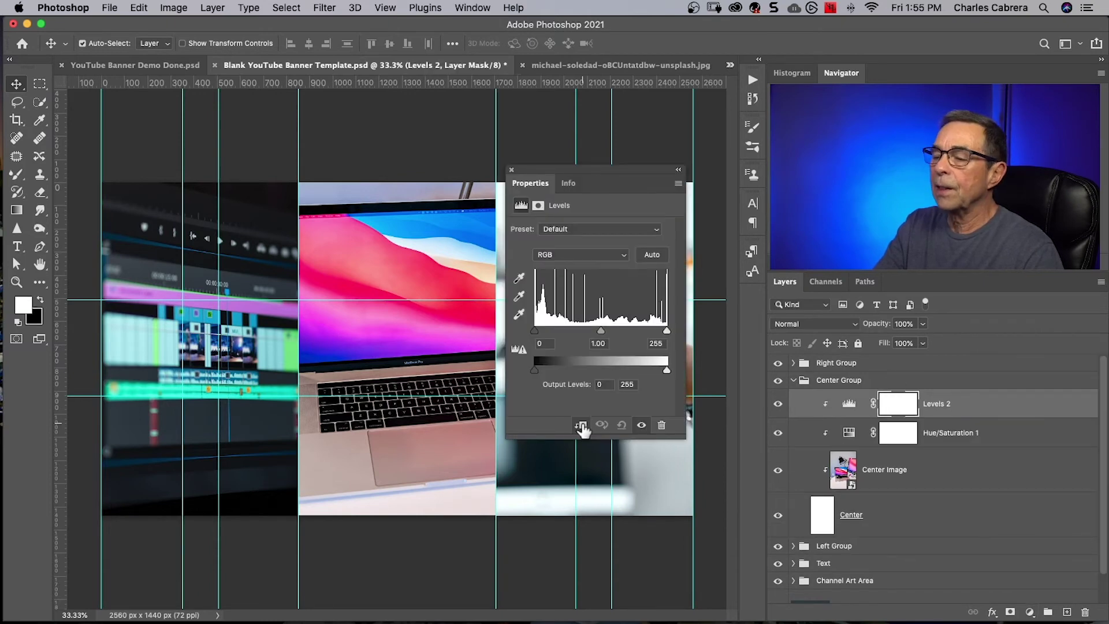
left_click_drag(667, 331, 656, 331)
left_click_drag(594, 330, 589, 331)
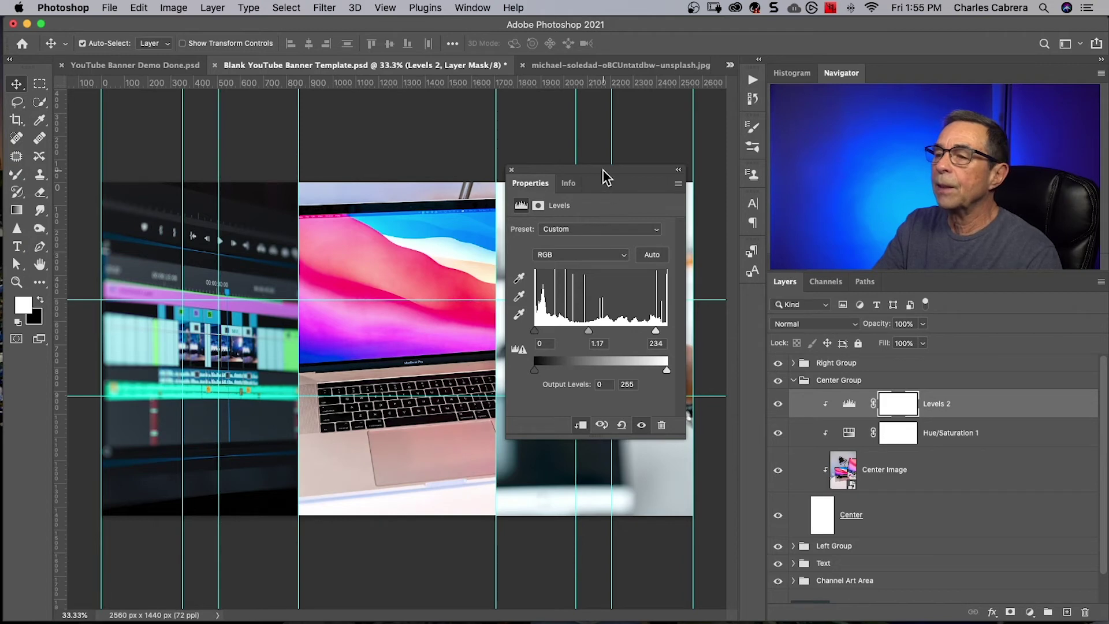
left_click_drag(608, 177, 618, 199)
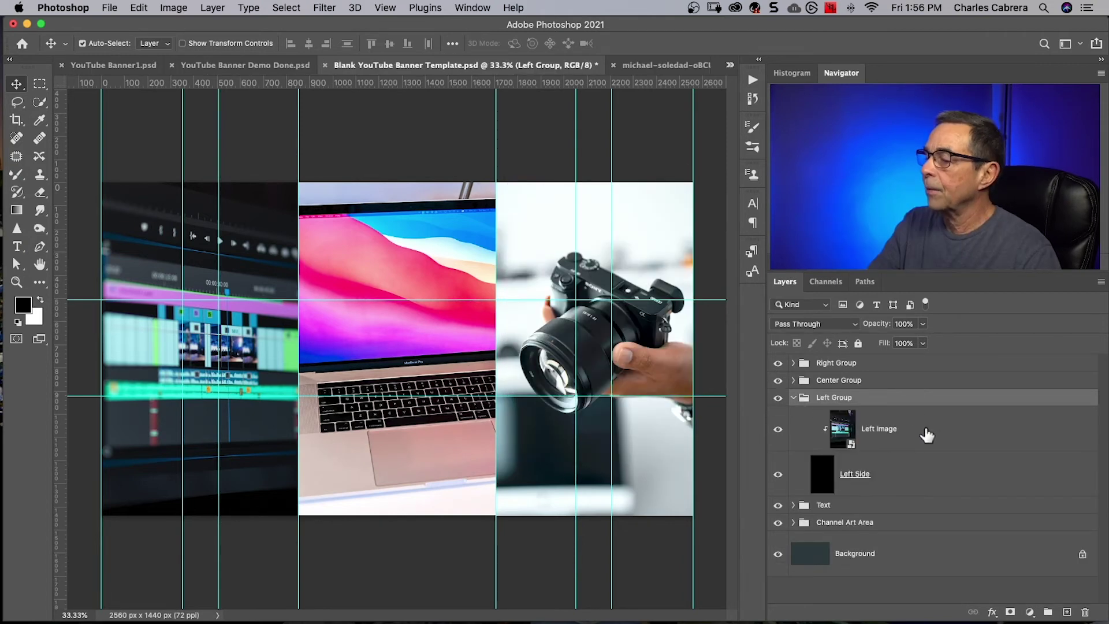
Add a Levels layer clipped to Left Image with midtones lightened to about 1.30.
left_click(927, 435)
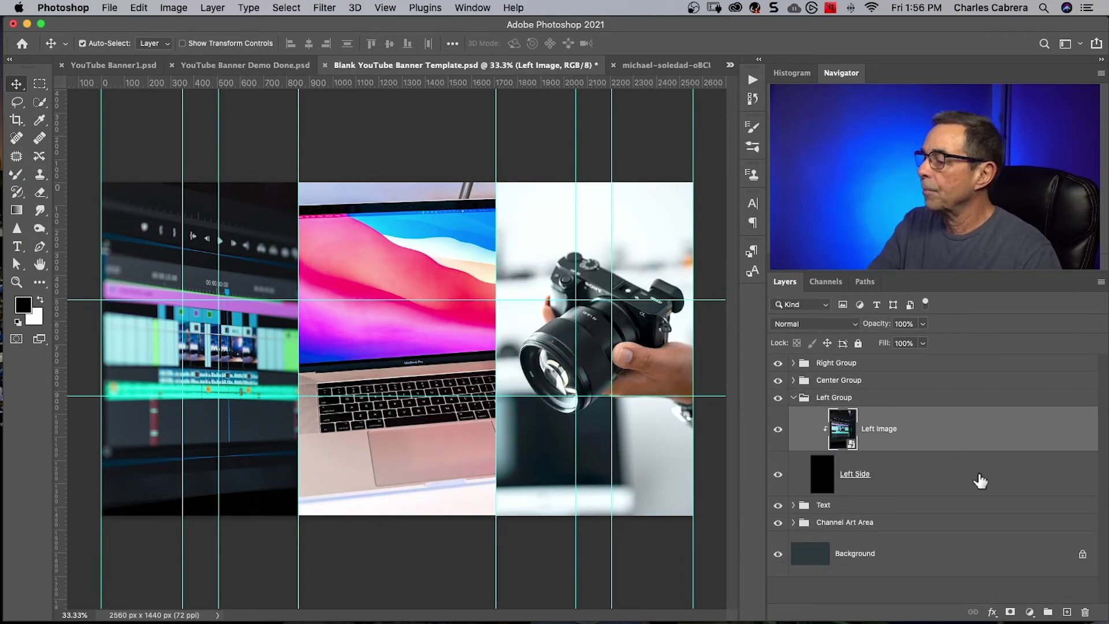
left_click(1029, 612)
left_click(1025, 409)
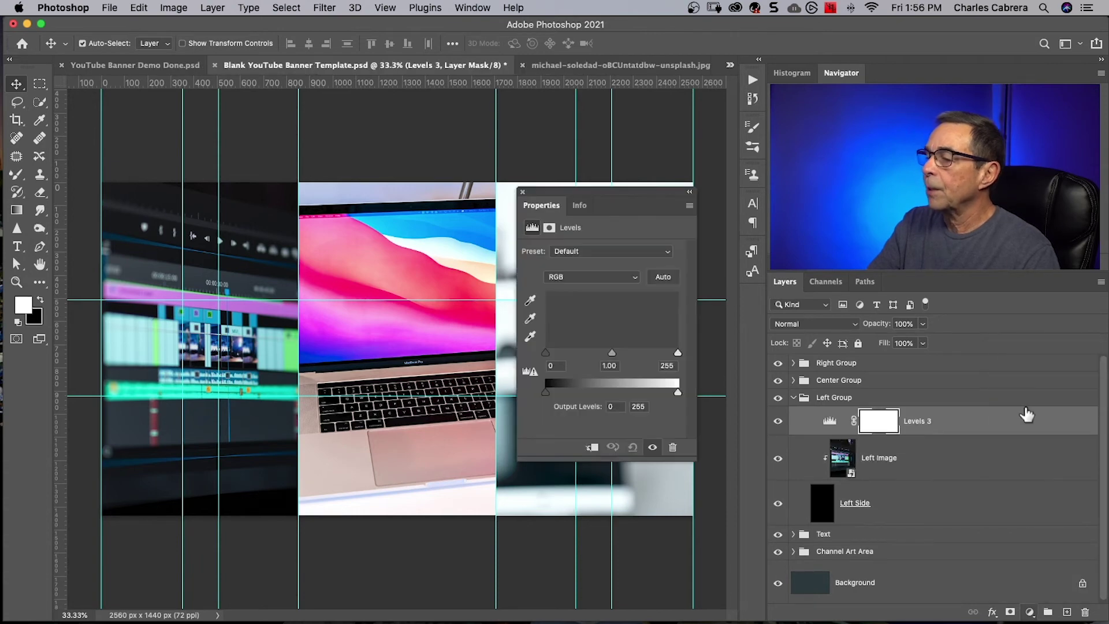
left_click(592, 448)
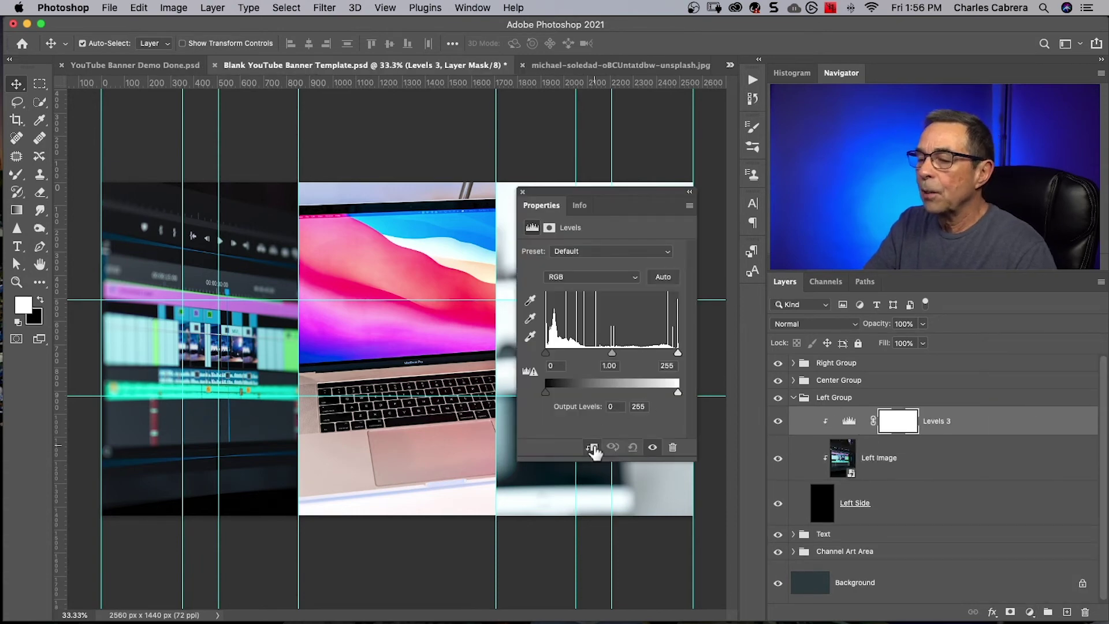
left_click_drag(611, 353, 598, 354)
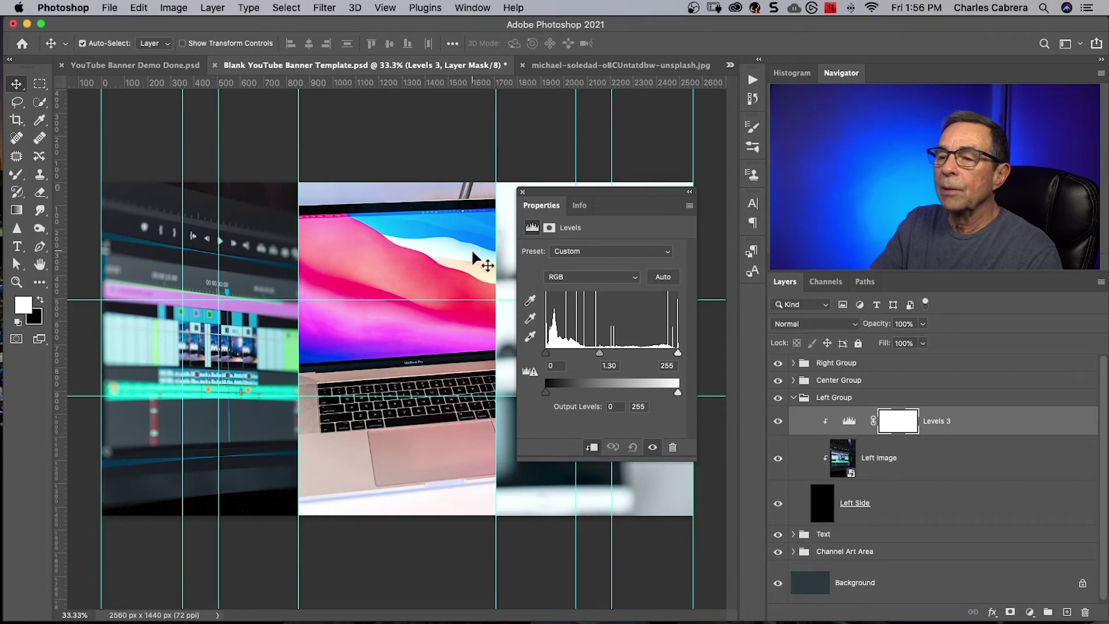
left_click(522, 192)
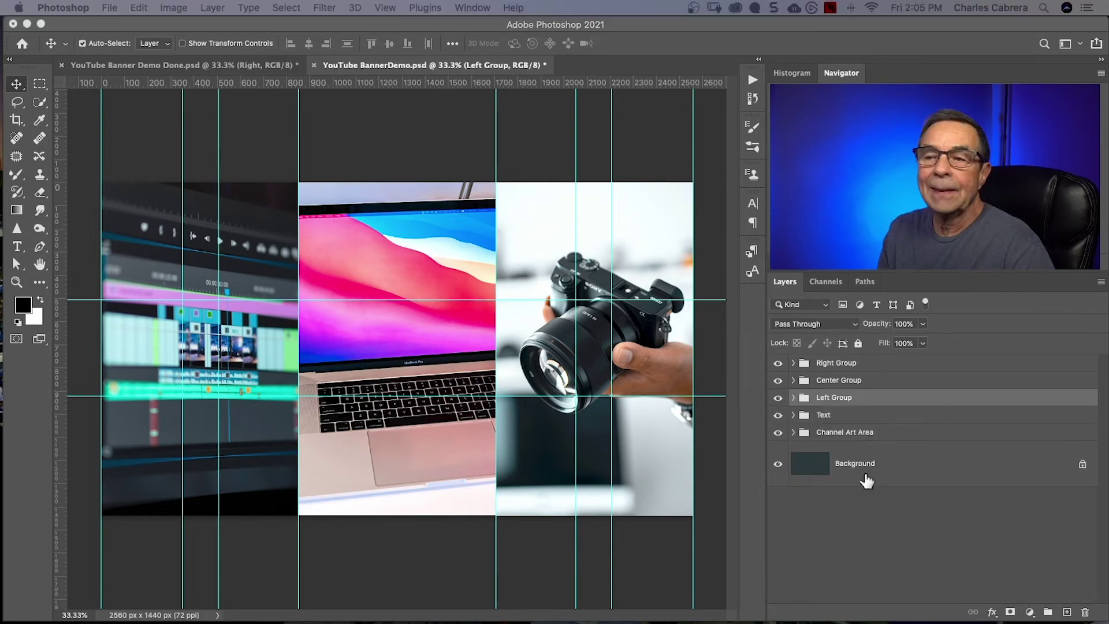
left_click(778, 363)
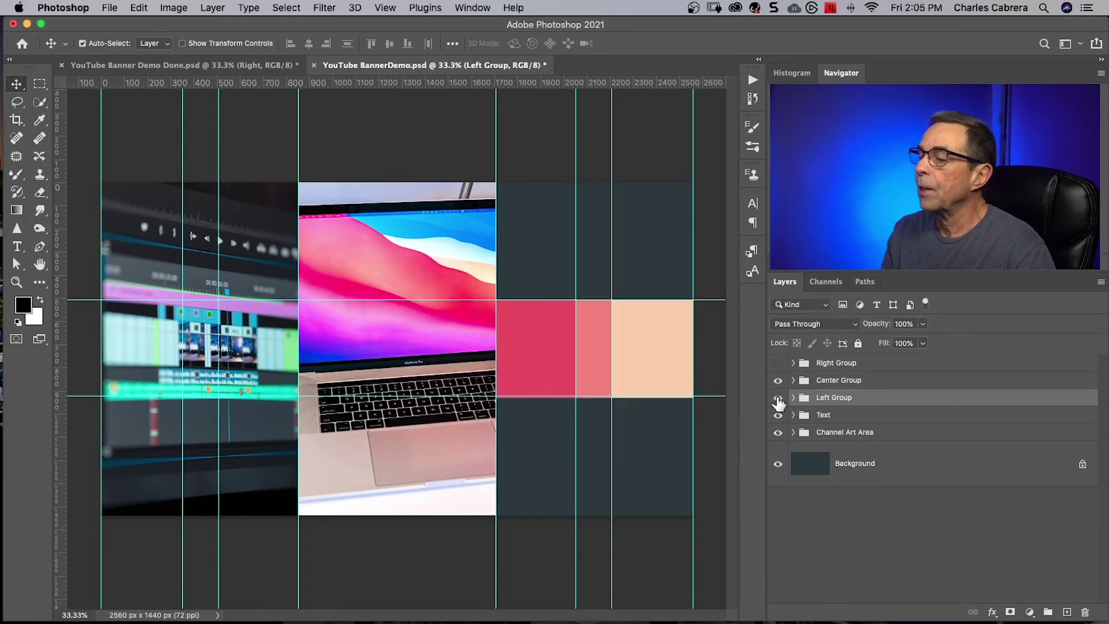
left_click(778, 398)
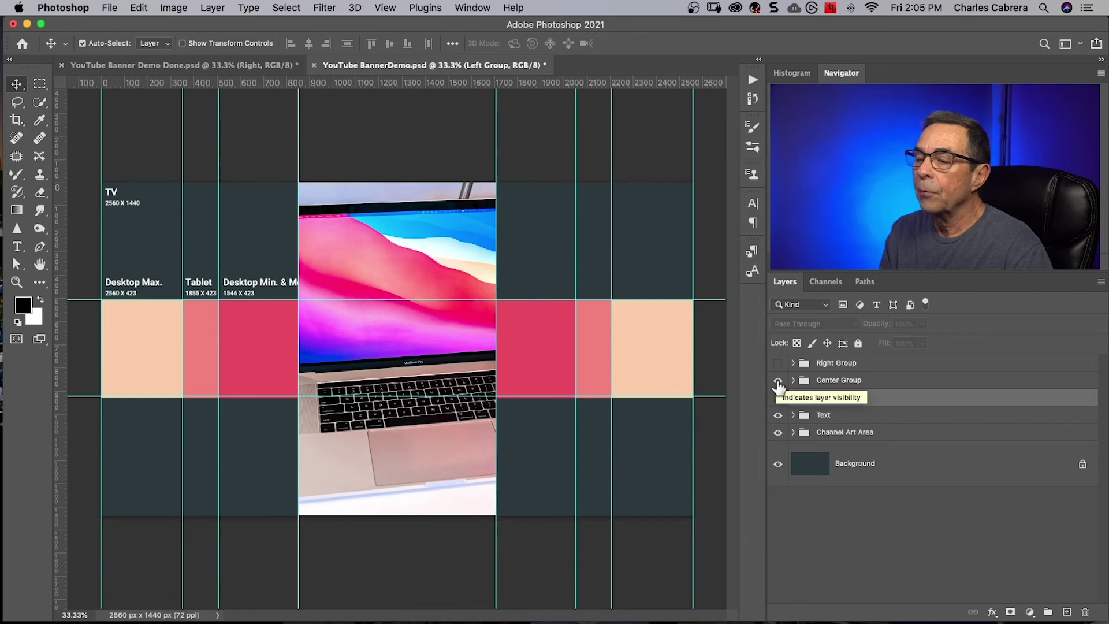
left_click(778, 380)
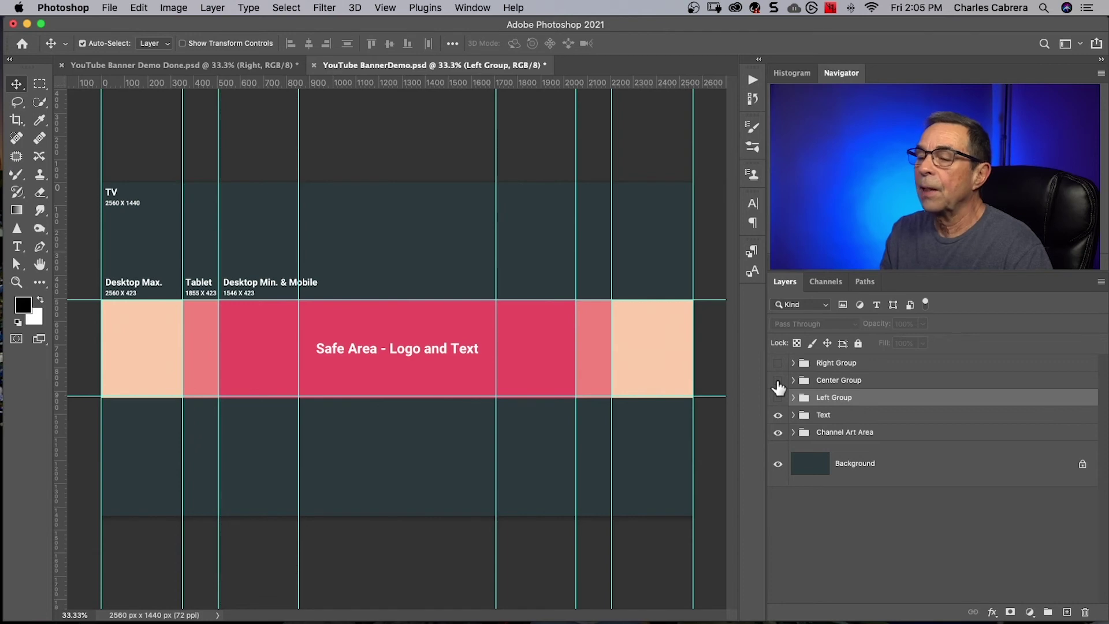
left_click(778, 381)
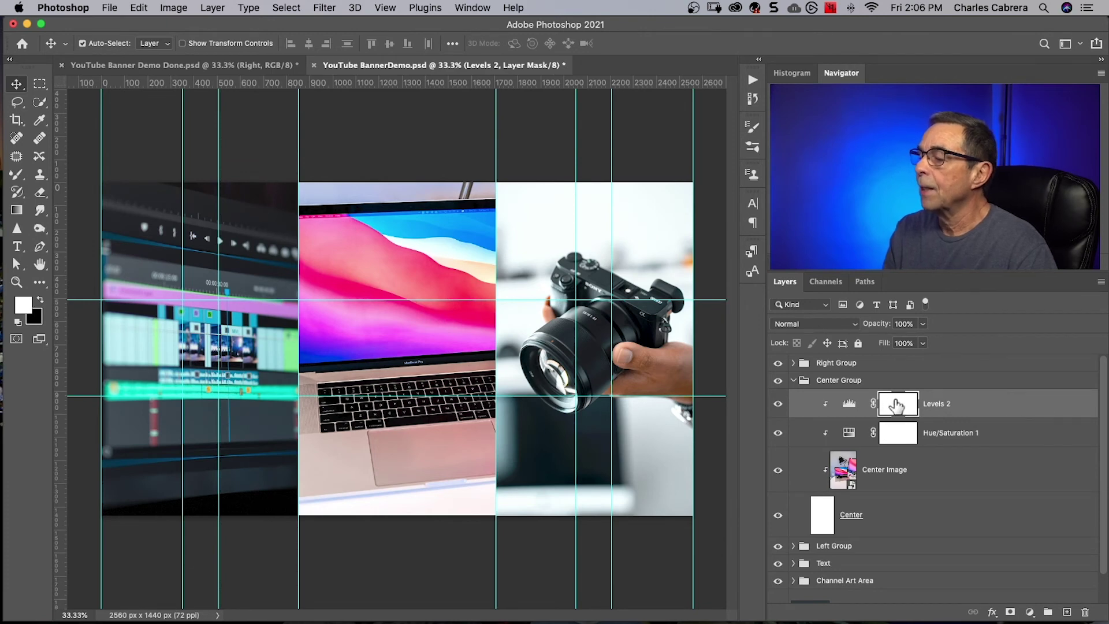
Create a near-white text layer reading 'TUTORIALS' on the laptop photo.
left_click(17, 249)
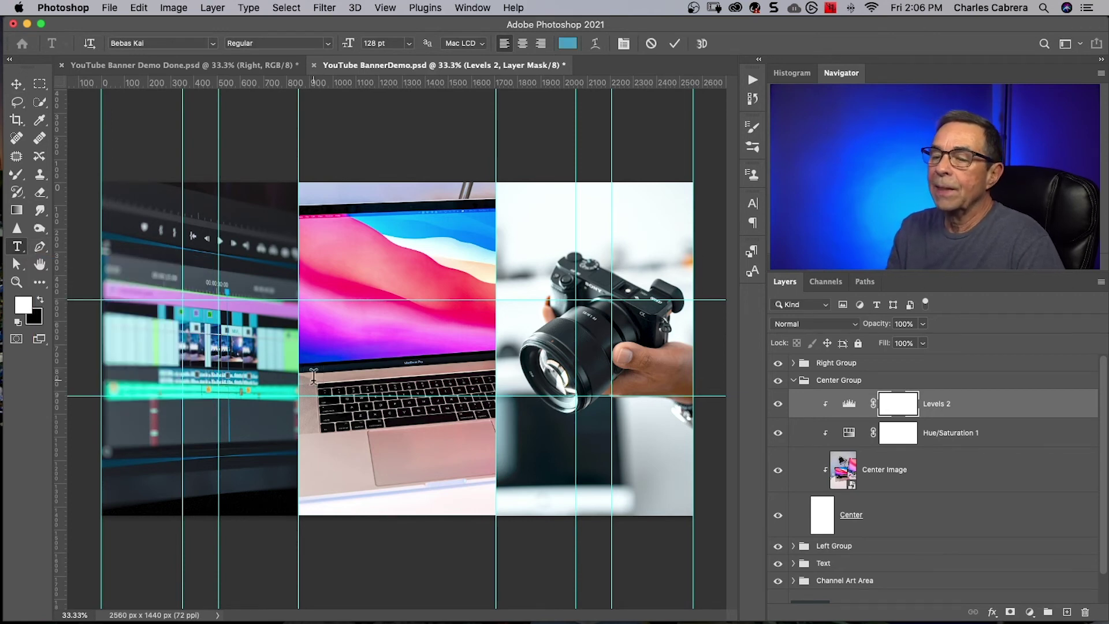
left_click(314, 376)
left_click(568, 44)
left_click_drag(361, 186, 340, 180)
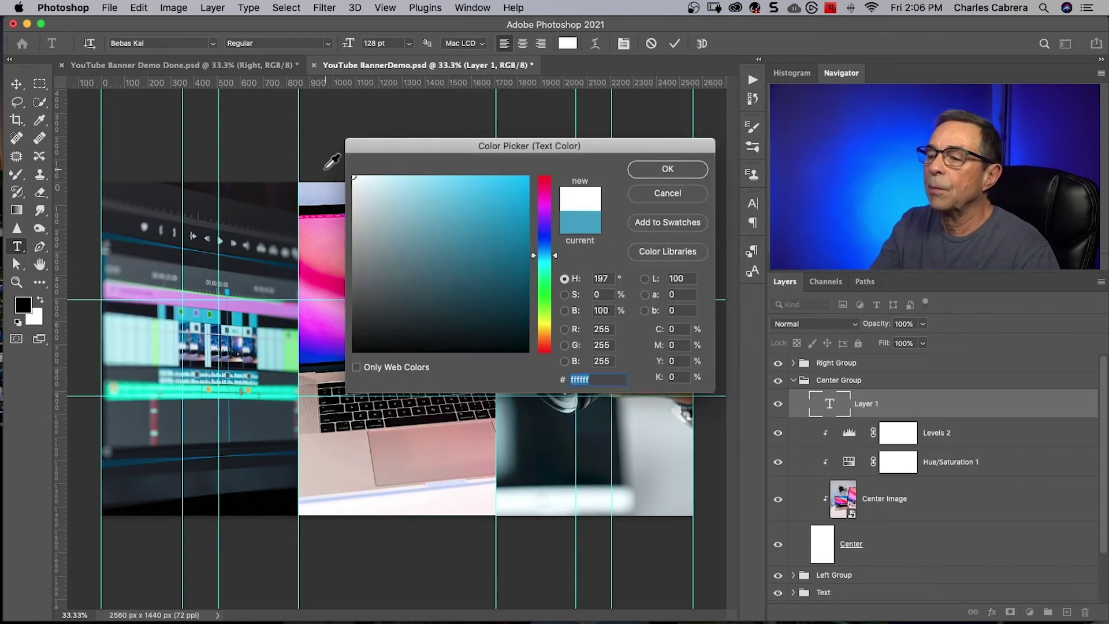
left_click(665, 168)
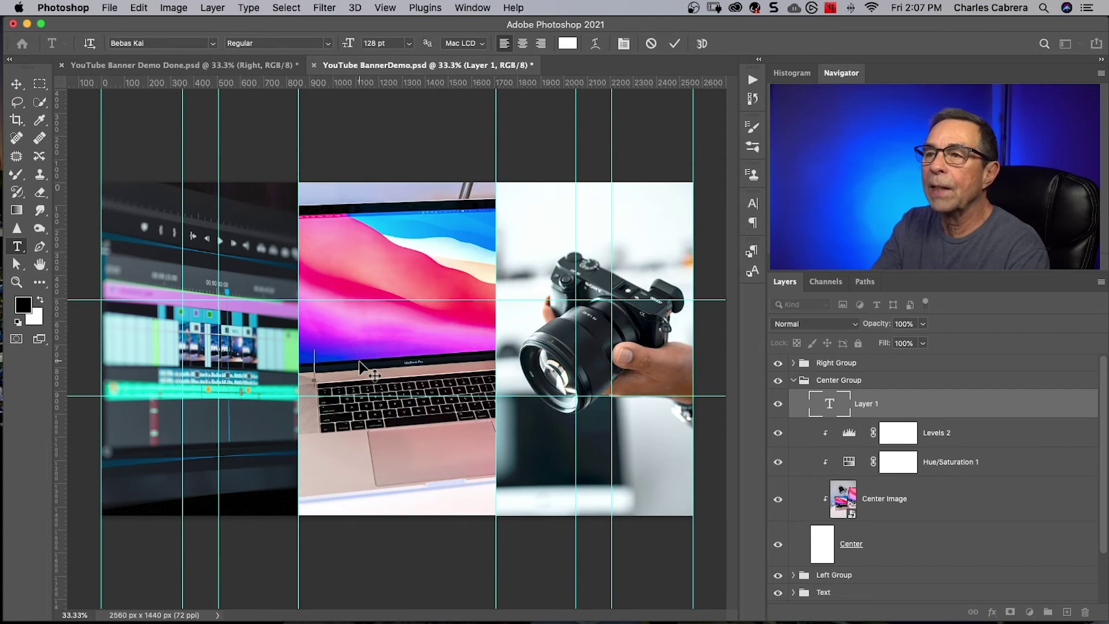
type("TUTORIALS •")
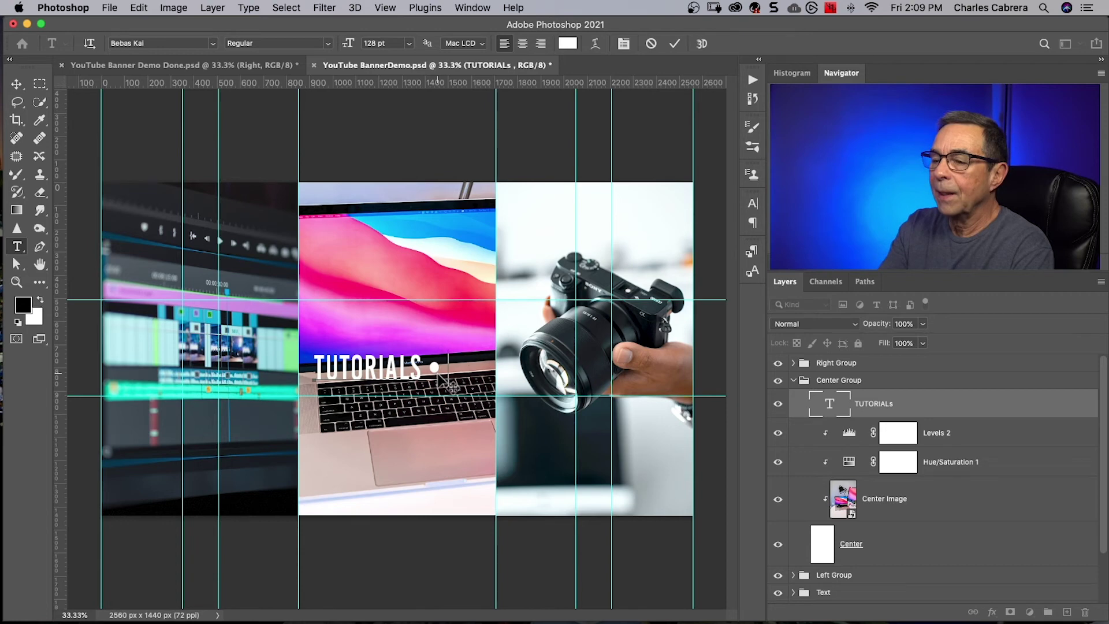
key("super+Return")
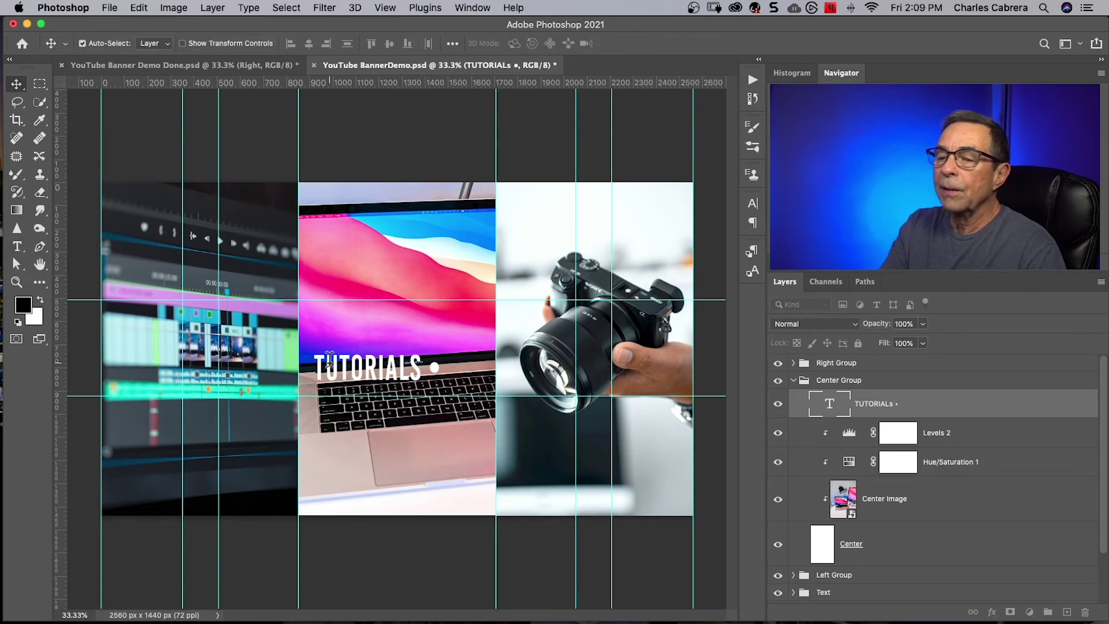
Resize the tagline to 61 pt, append 'phtography • Reviews', and centre it across the photo.
triple_click(330, 361)
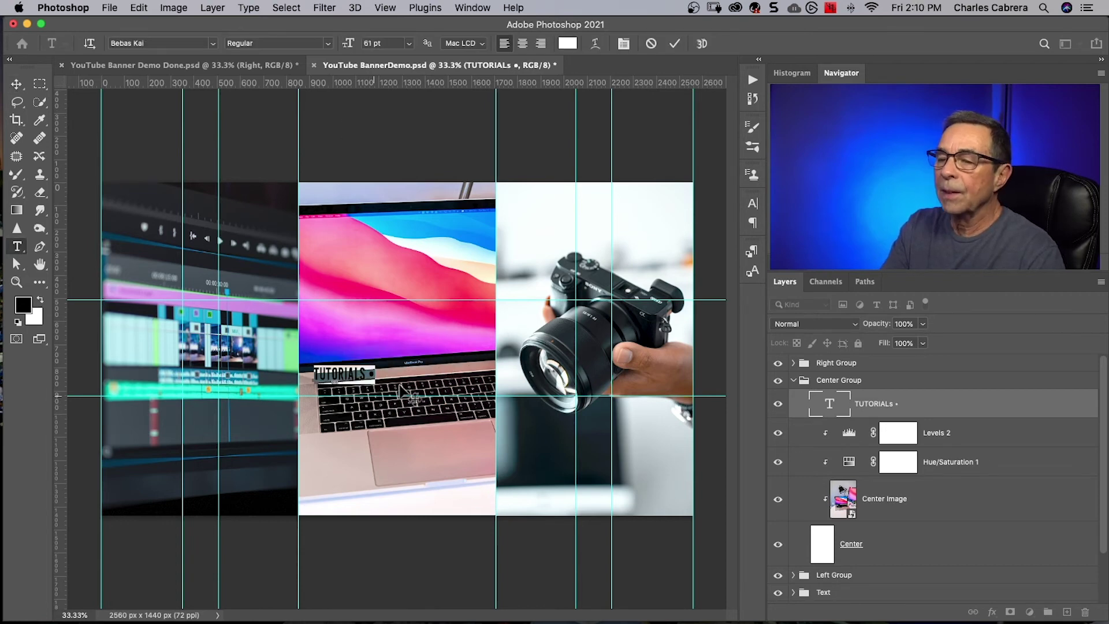
key("super+z")
type("phtography • Reviews")
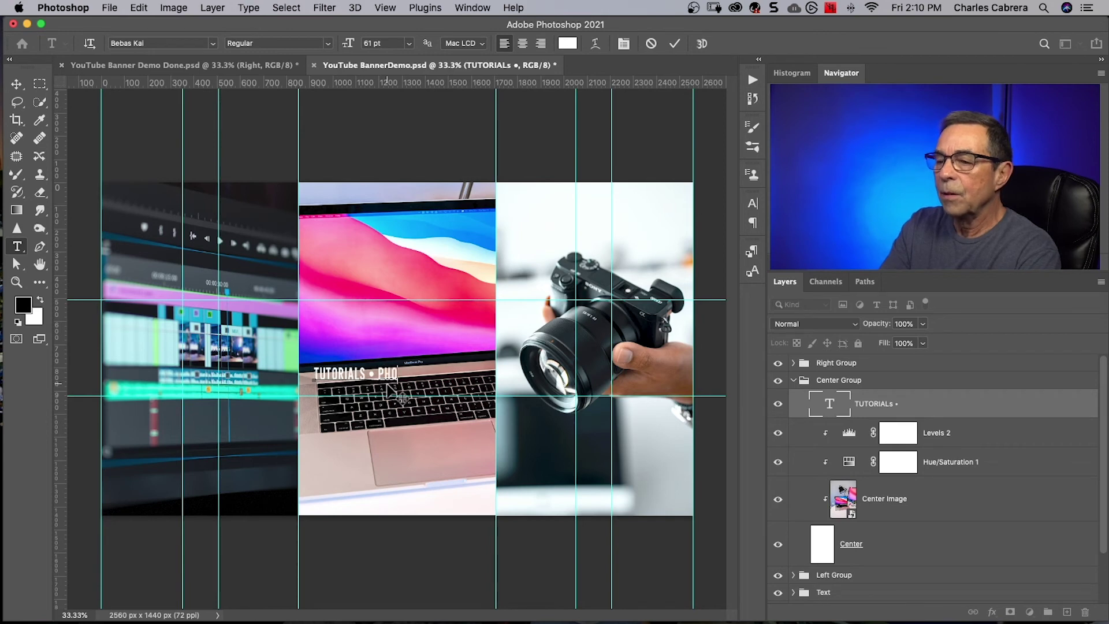
left_click(675, 44)
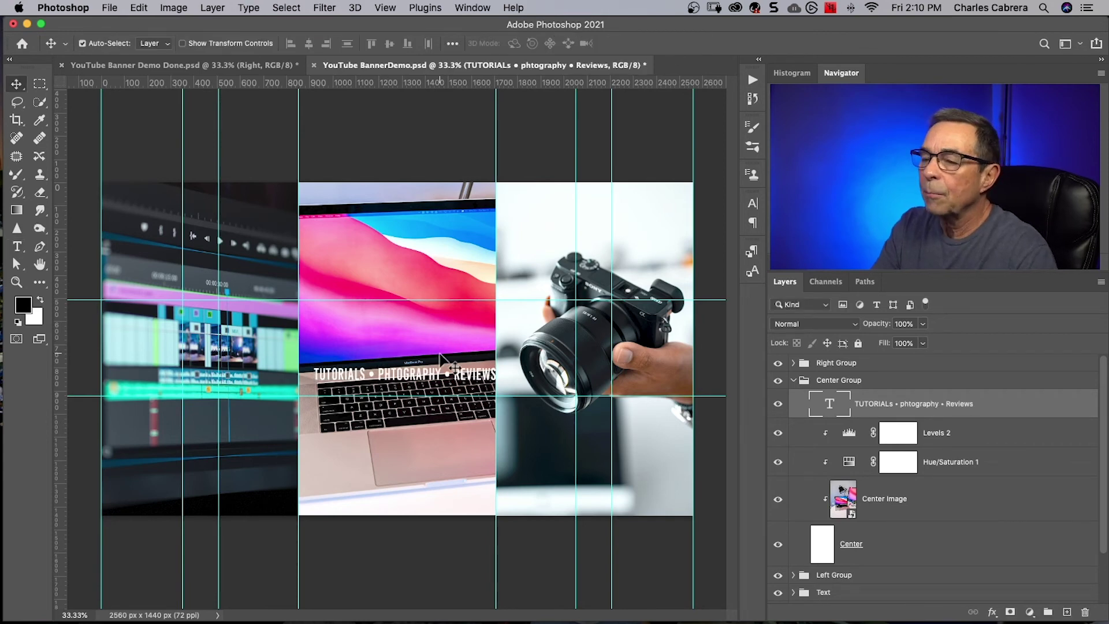
left_click_drag(421, 375, 412, 377)
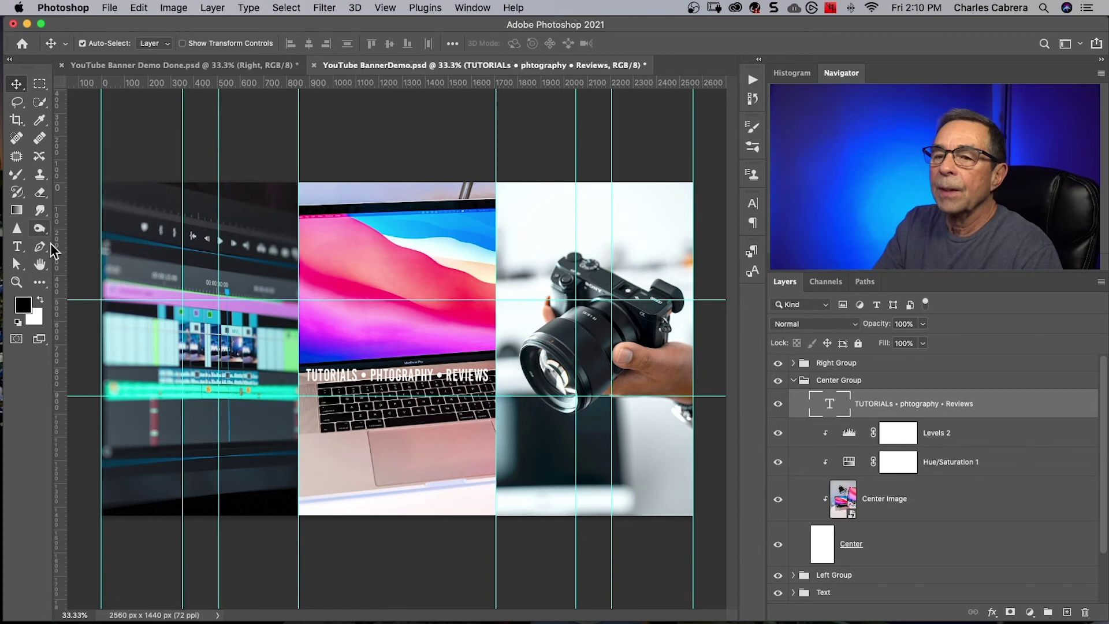
Type the channel owner's name as a new text line above the tagline.
left_click(17, 246)
left_click(328, 329)
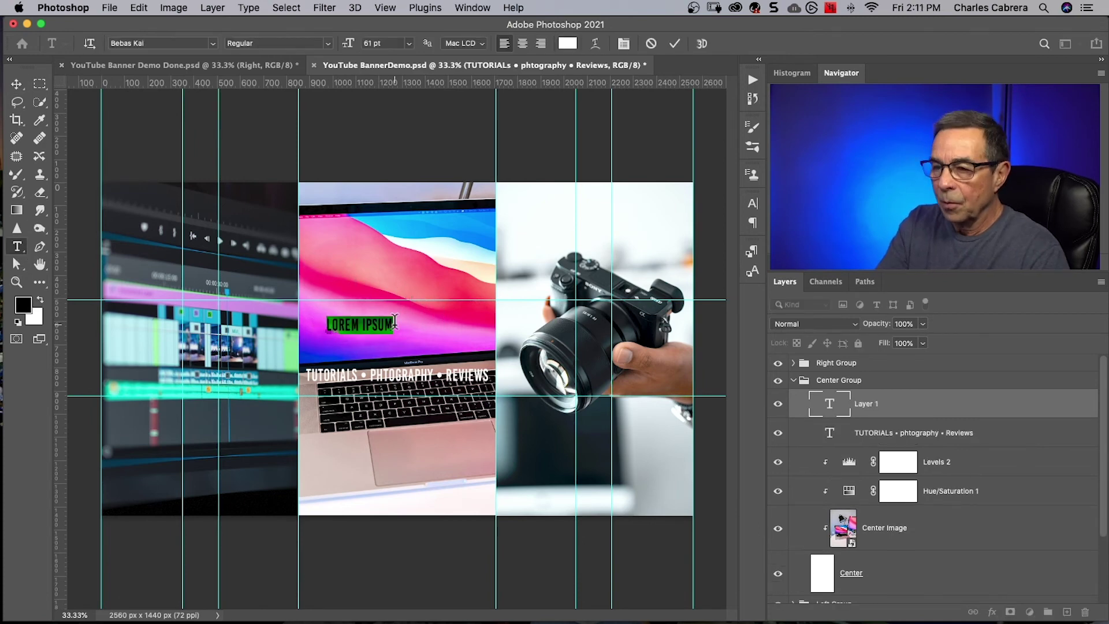
type("CHARLES CABRERA")
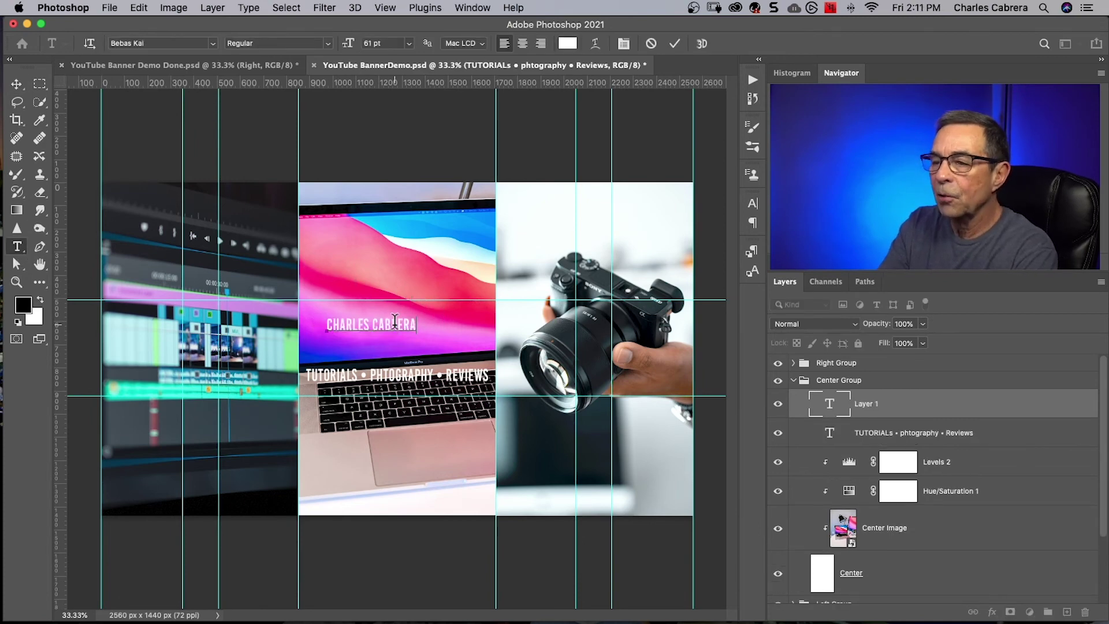
key("super+Return")
key("v")
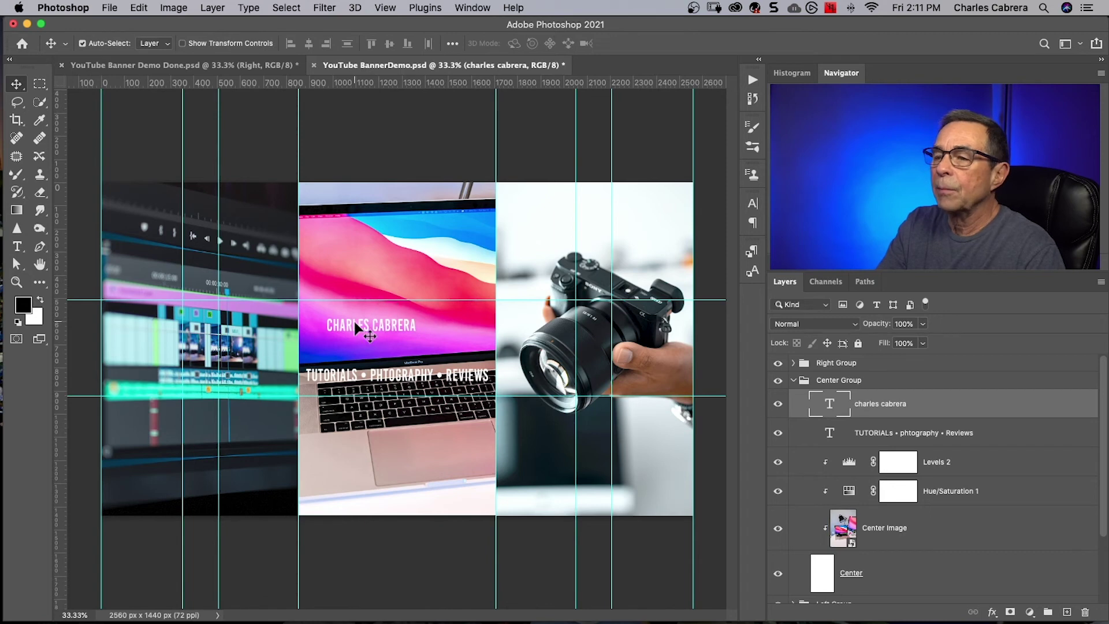
Enlarge the name text to 127 pt and colour it blue #419FC4.
double_click(359, 326)
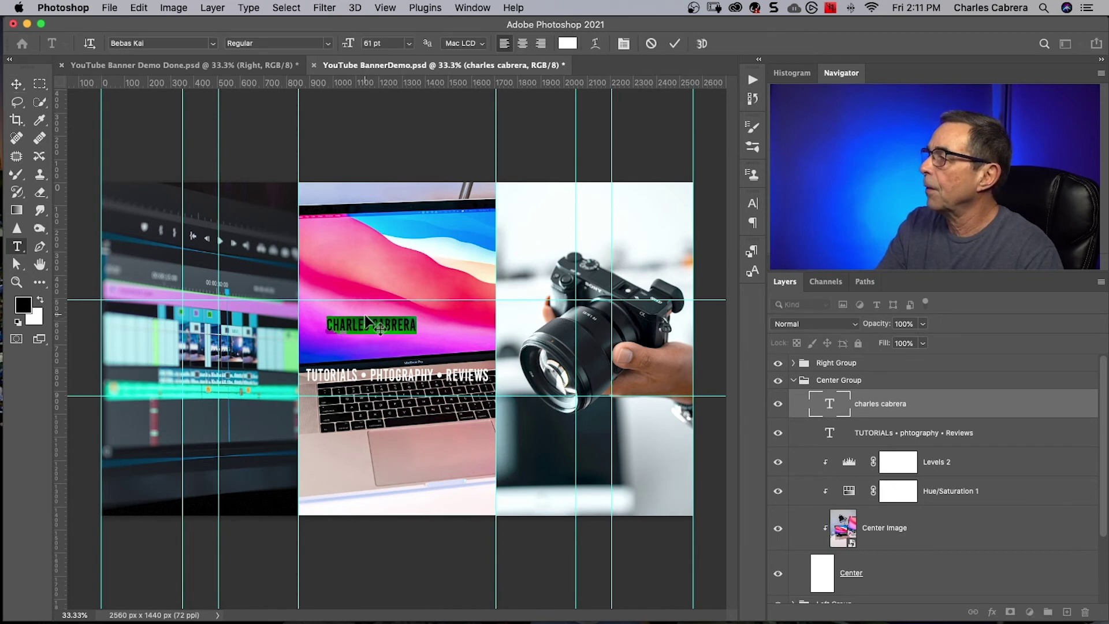
key("super+shift+period")
key("super+shift+period")
key("super+shift+period")
key("super+shift+period")
key("super+shift+period")
key("super+shift+period")
key("super+shift+period")
key("super+shift+period")
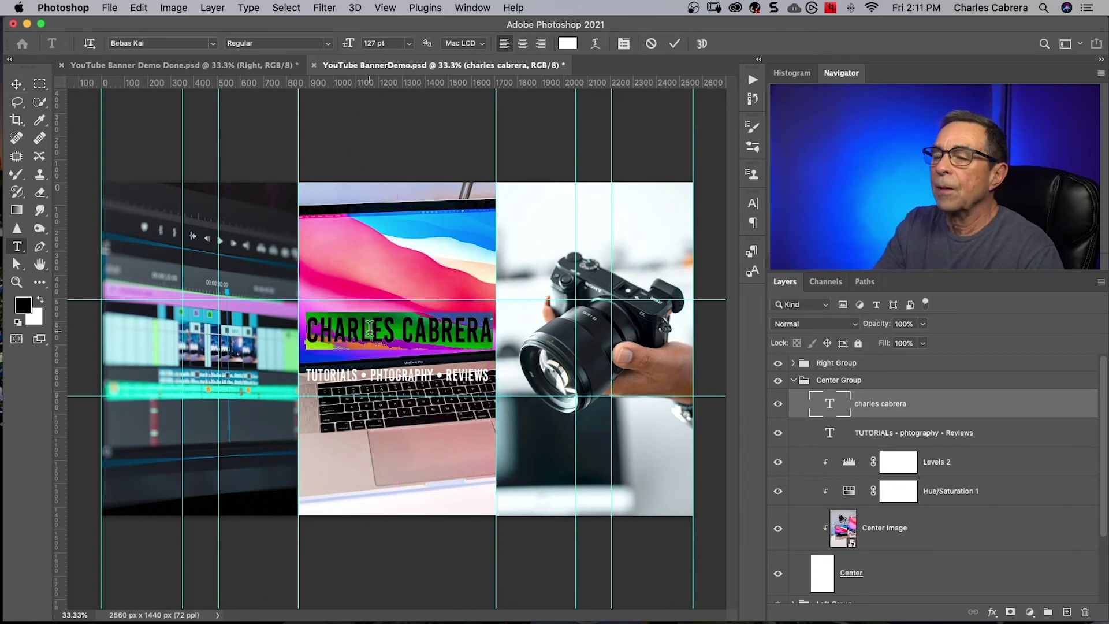
left_click(568, 43)
type("419FC4")
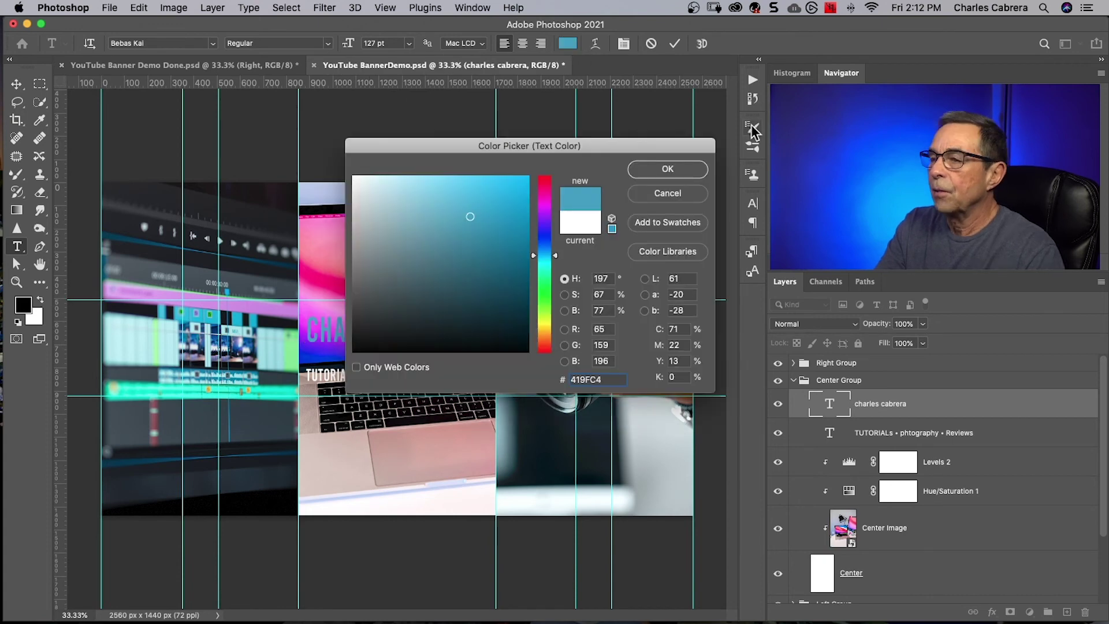
left_click(680, 169)
key("super+Return")
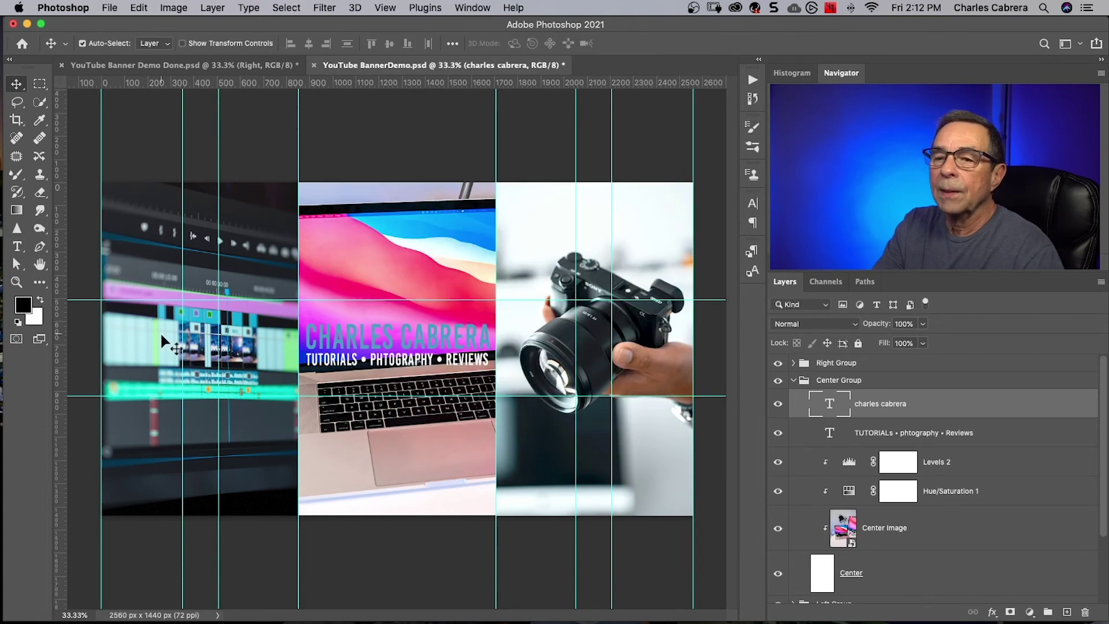
key("u")
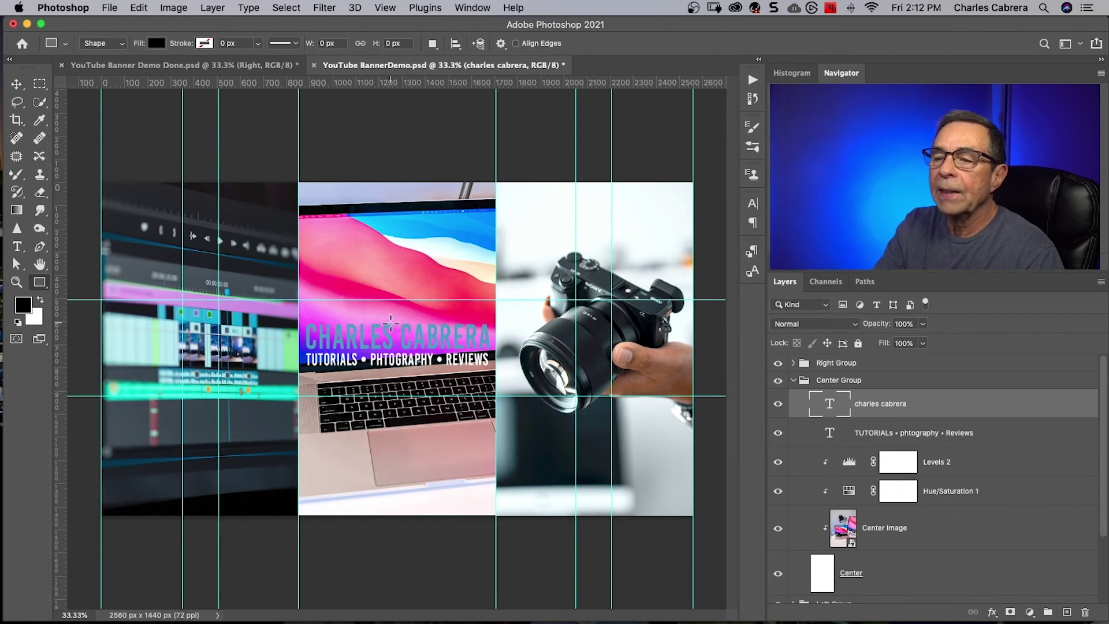
Draw an 854×225 px black bar over the text and move both text layers above it.
left_click_drag(298, 320, 501, 371)
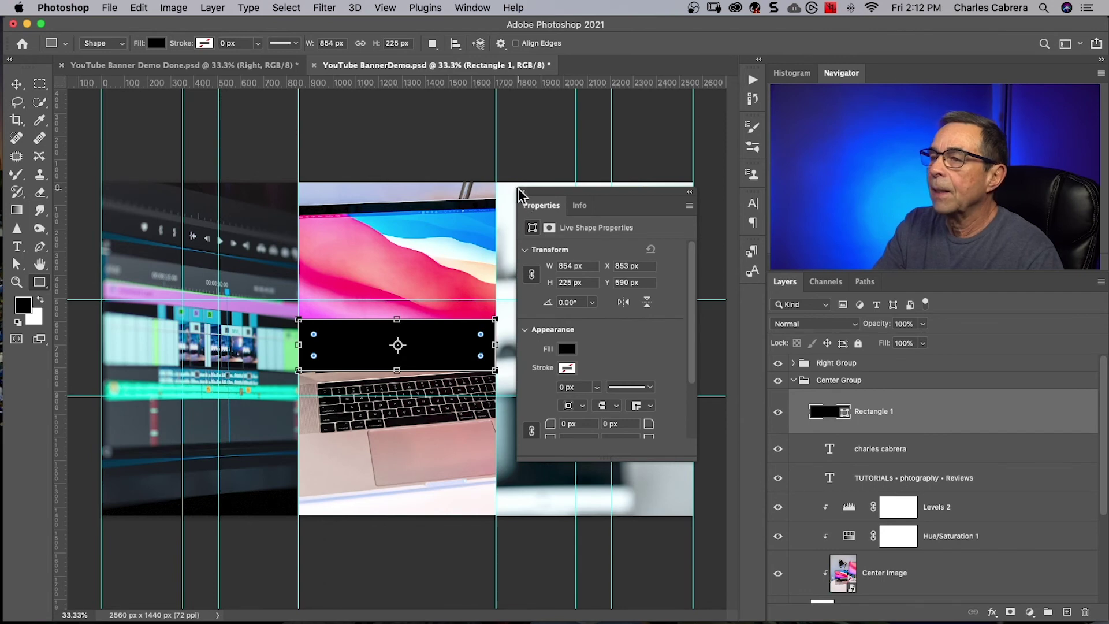
left_click_drag(881, 449, 919, 403)
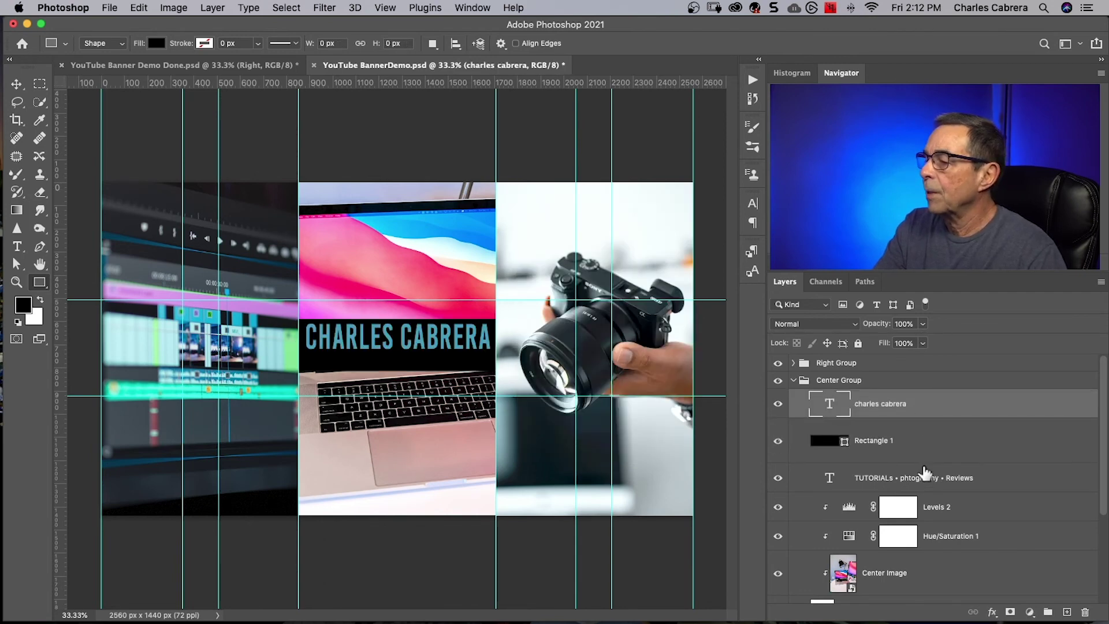
left_click_drag(918, 479, 907, 437)
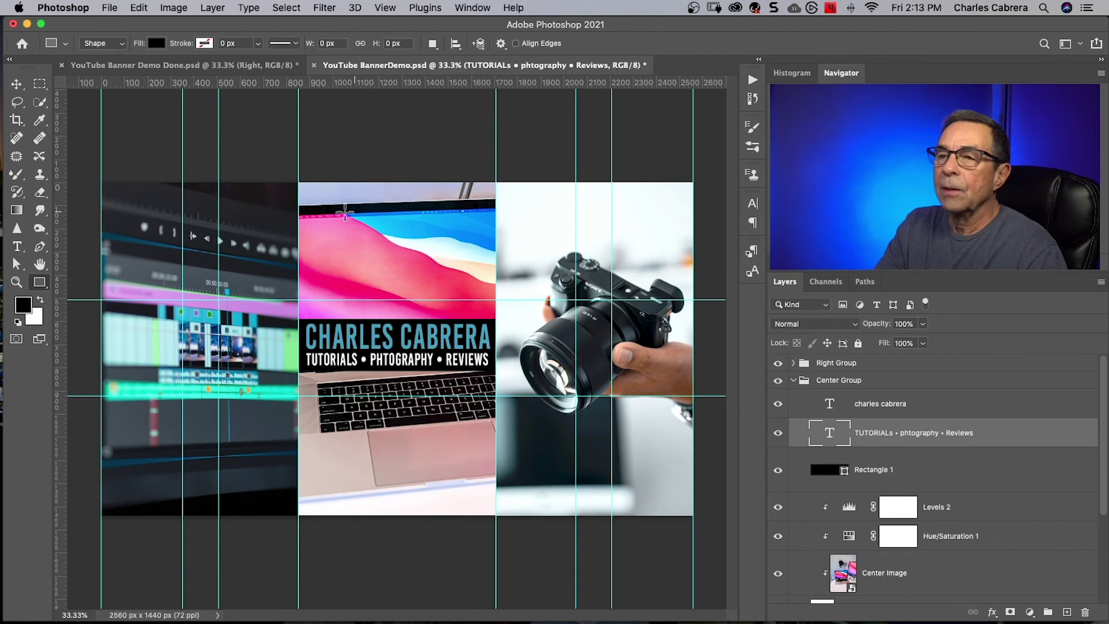
Save the finished banner document from the File menu.
left_click(109, 8)
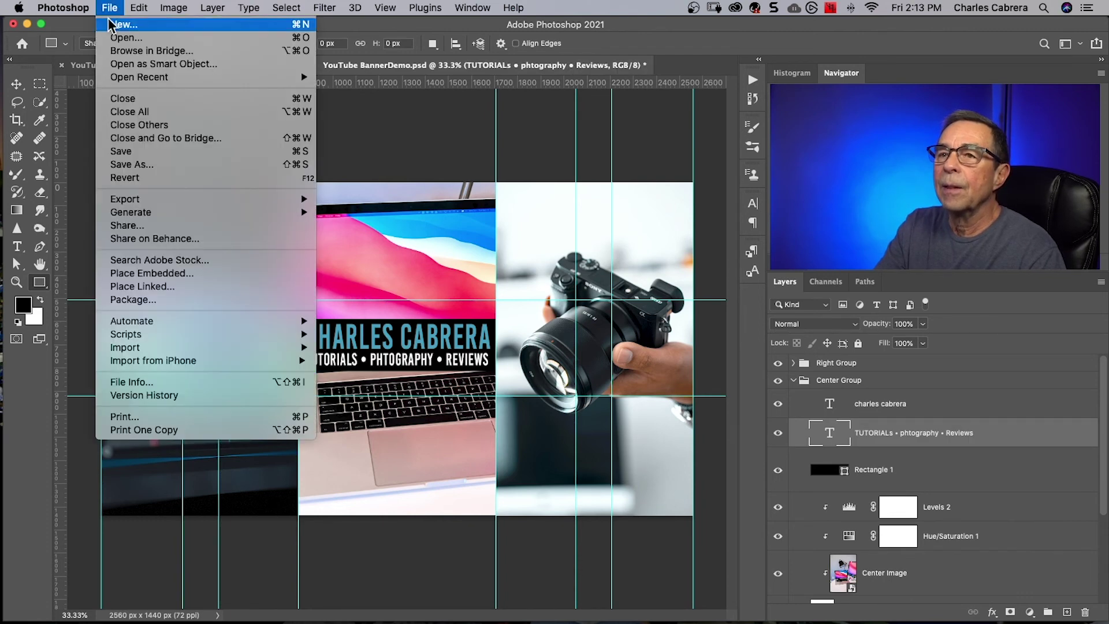
left_click(123, 150)
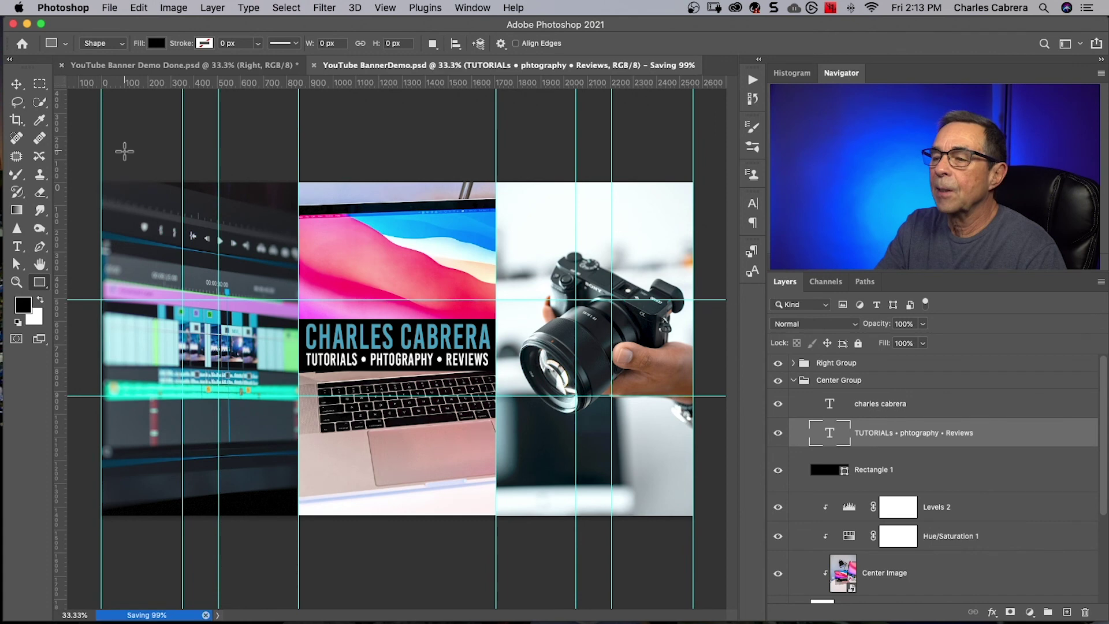
left_click(109, 8)
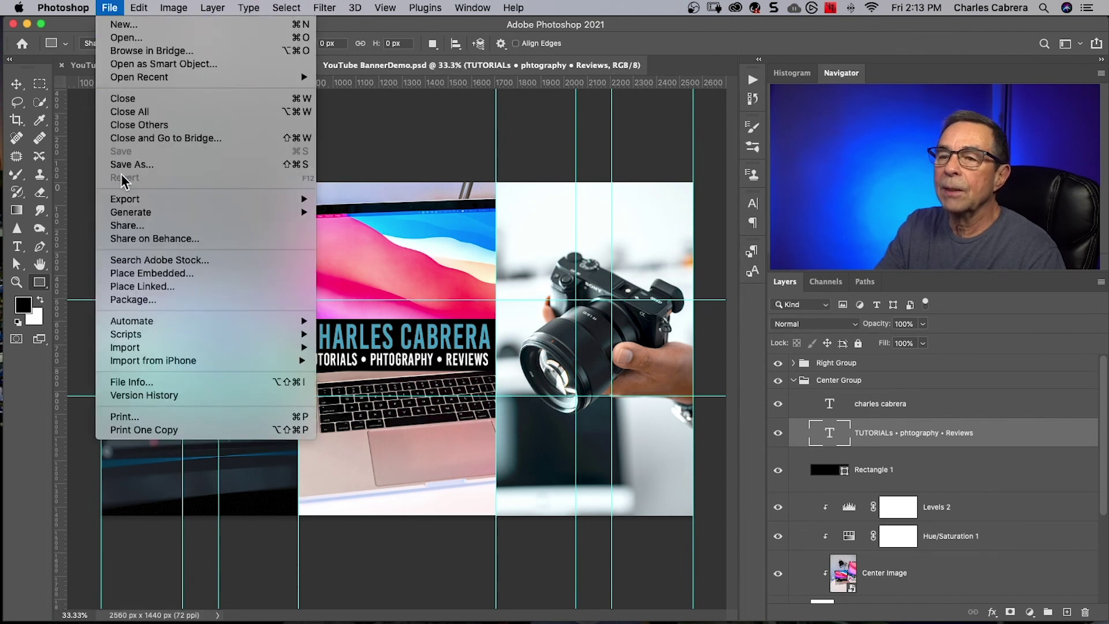
left_click(365, 212)
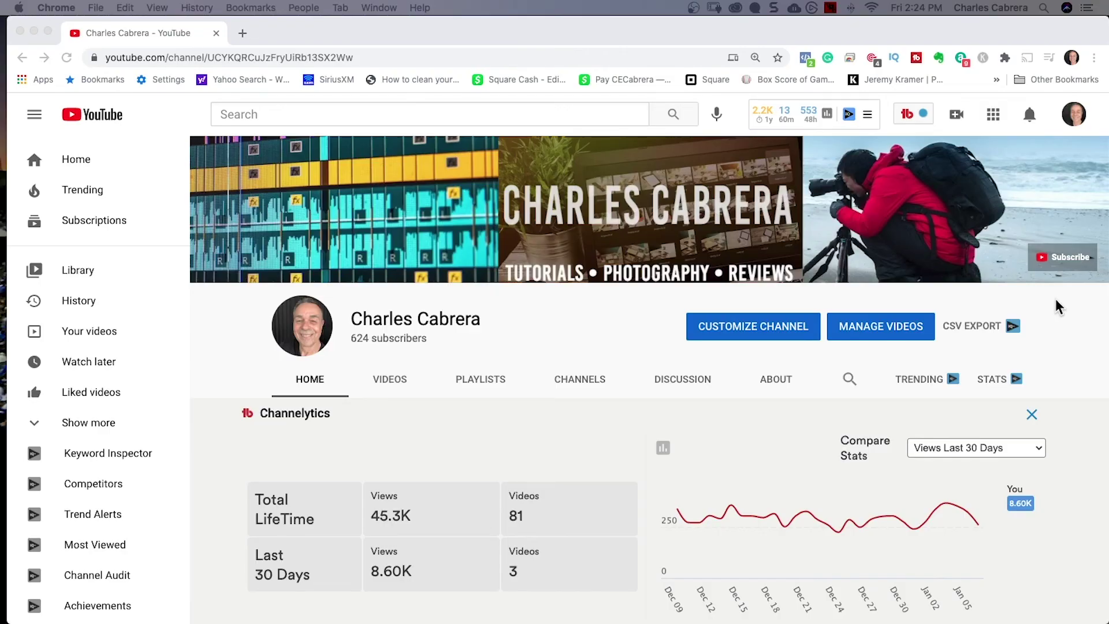
Open YouTube Studio from the channel's account menu in Chrome.
left_click(1075, 117)
left_click(1072, 115)
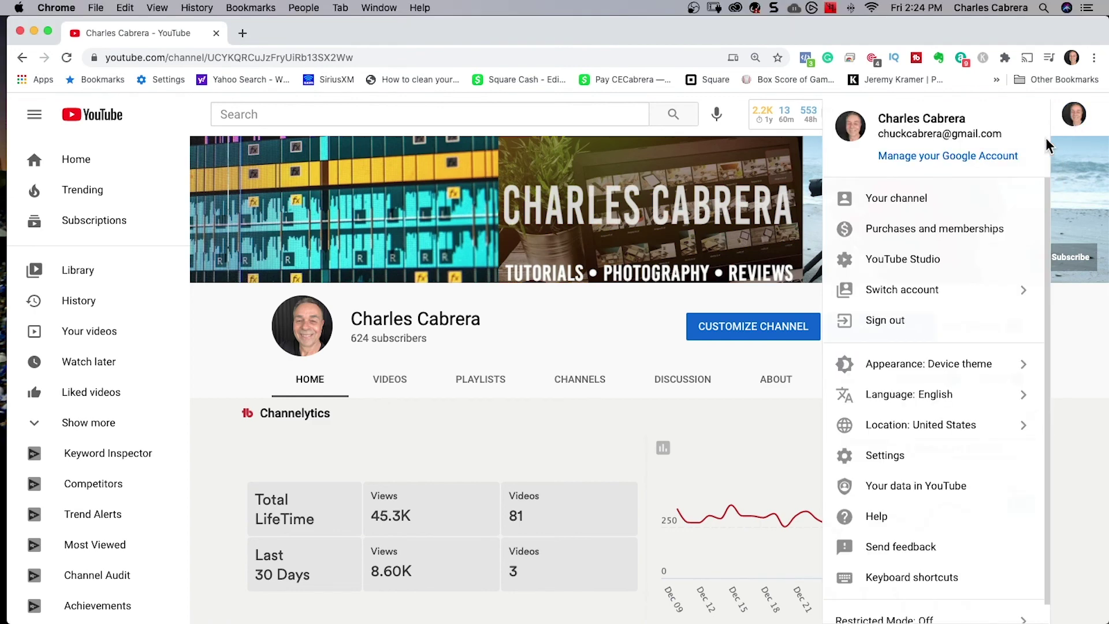
left_click(901, 257)
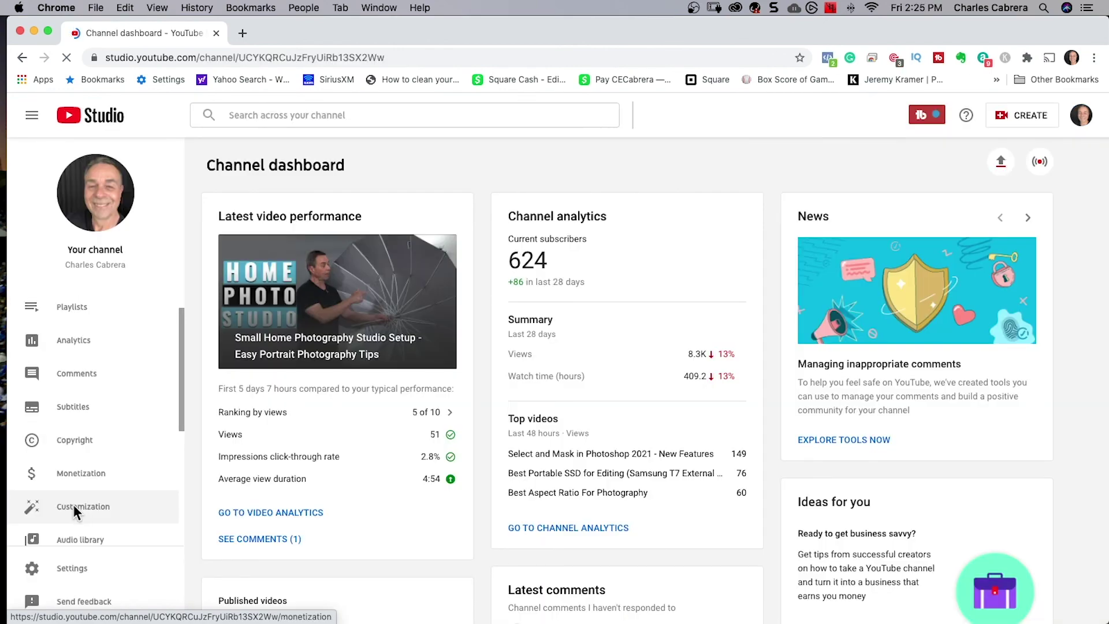
Upload YouTubeBanner2.png as the new banner image under Customization > Branding and accept the crop.
left_click(74, 507)
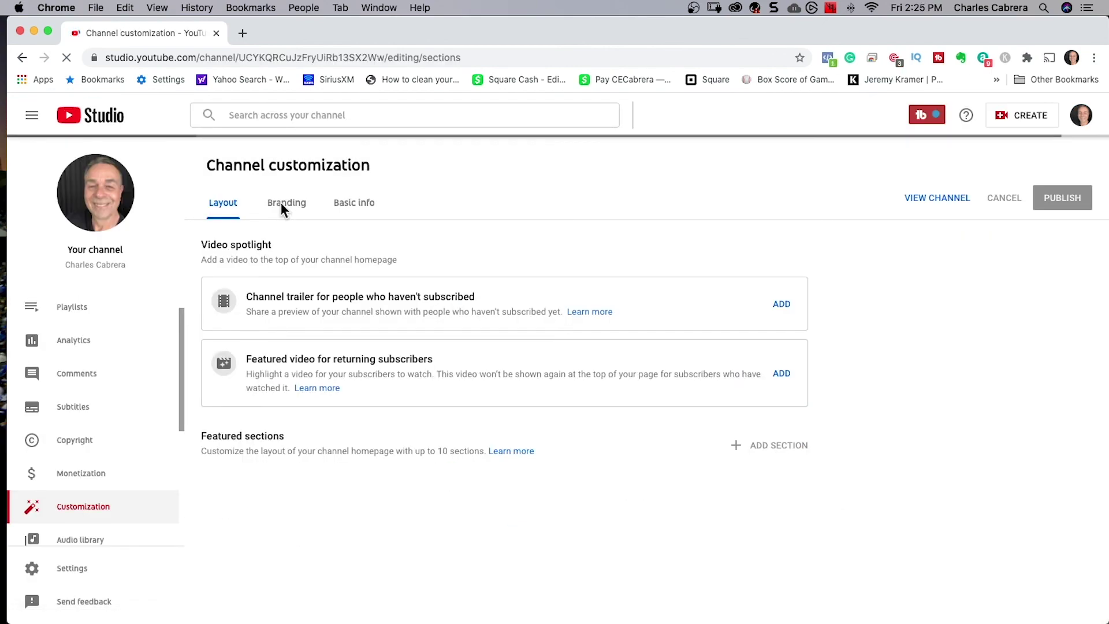
left_click(282, 206)
scroll(332, 518, "down", 2)
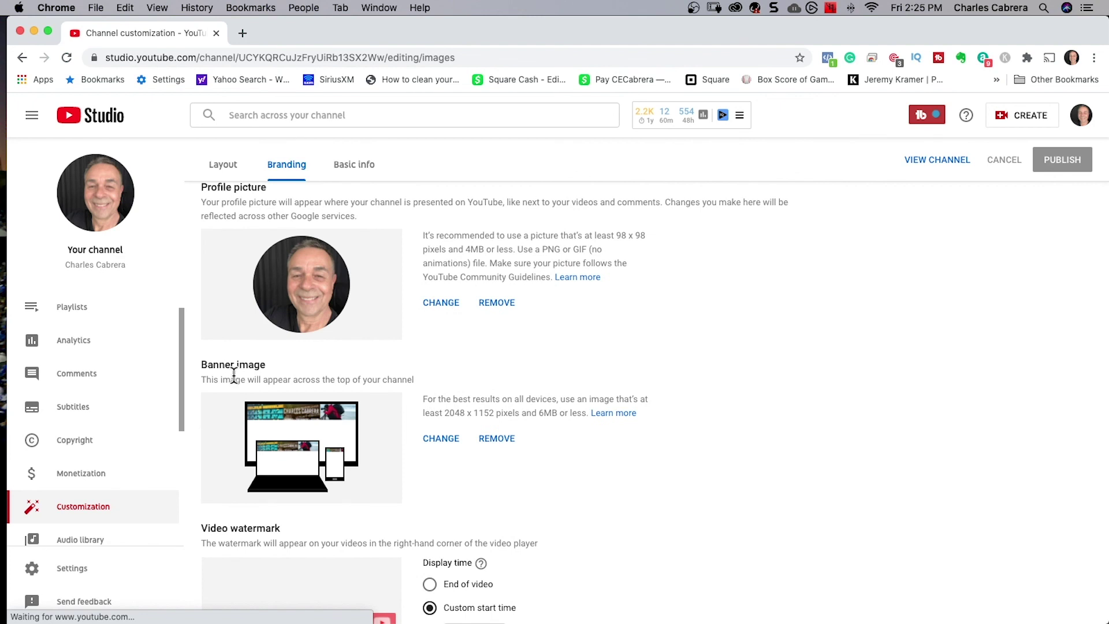
left_click(442, 439)
left_click(348, 123)
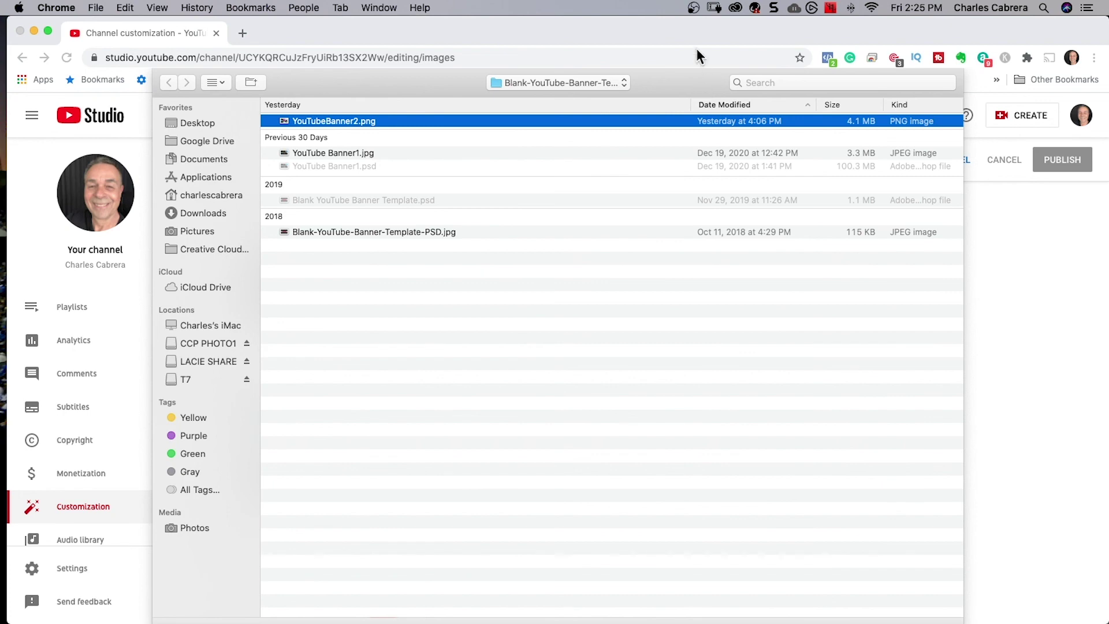
key("Return")
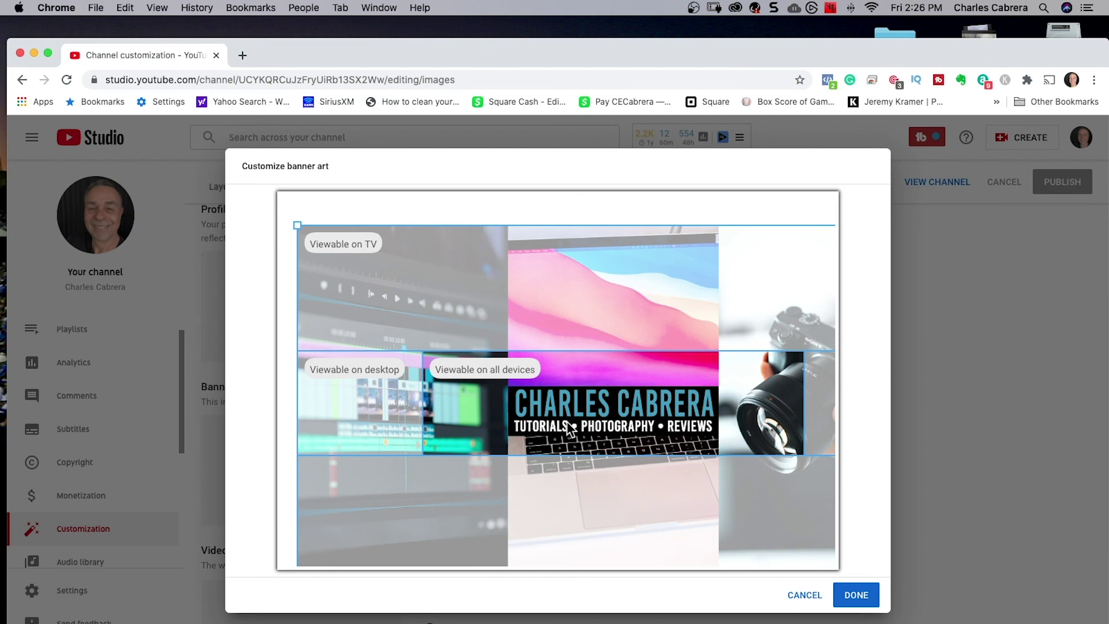
left_click(857, 597)
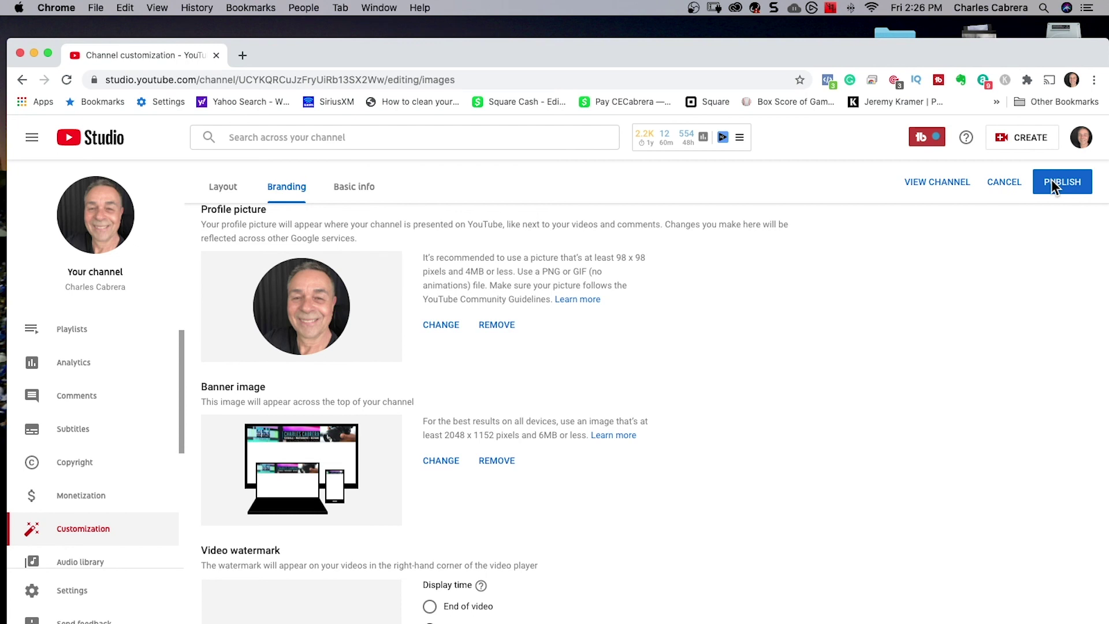
Publish the banner change and view the channel page showing it.
left_click(1055, 183)
left_click_drag(740, 61, 740, 39)
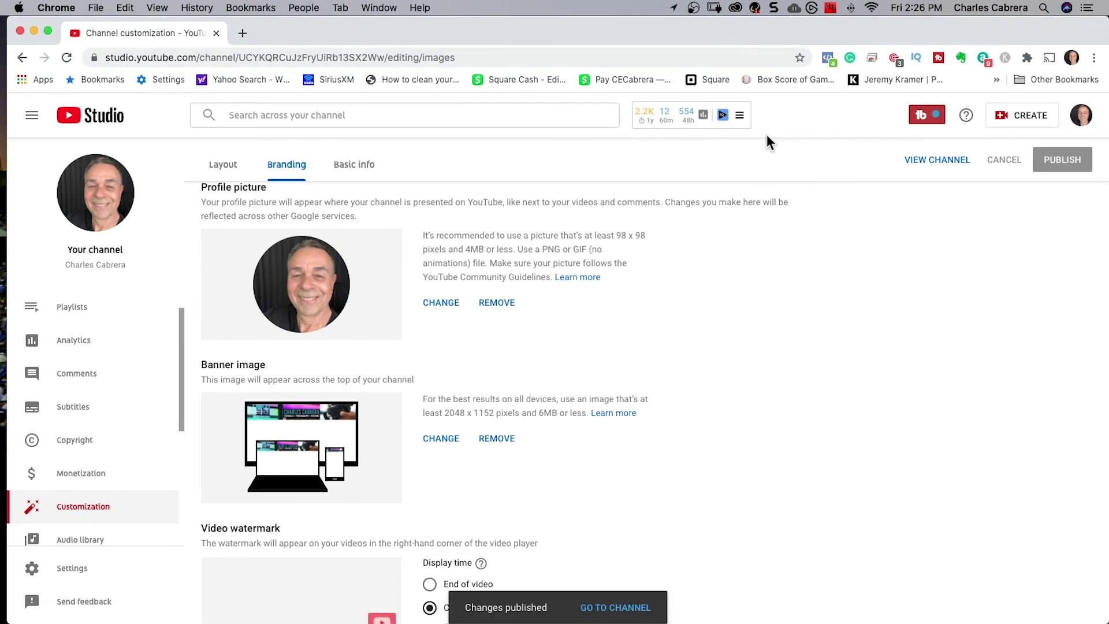
left_click(923, 164)
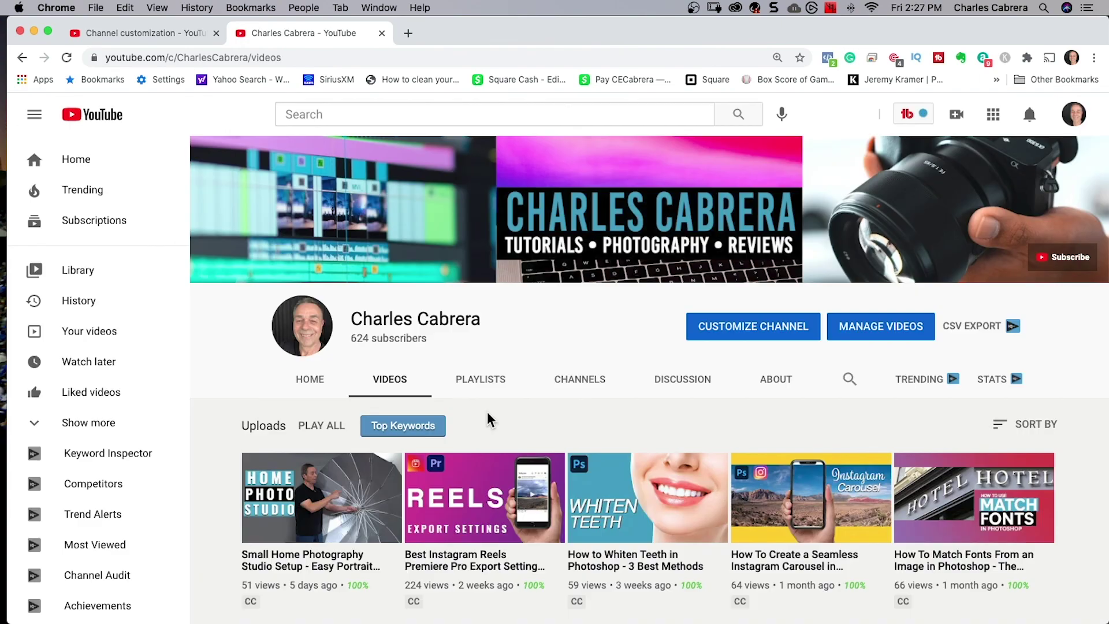